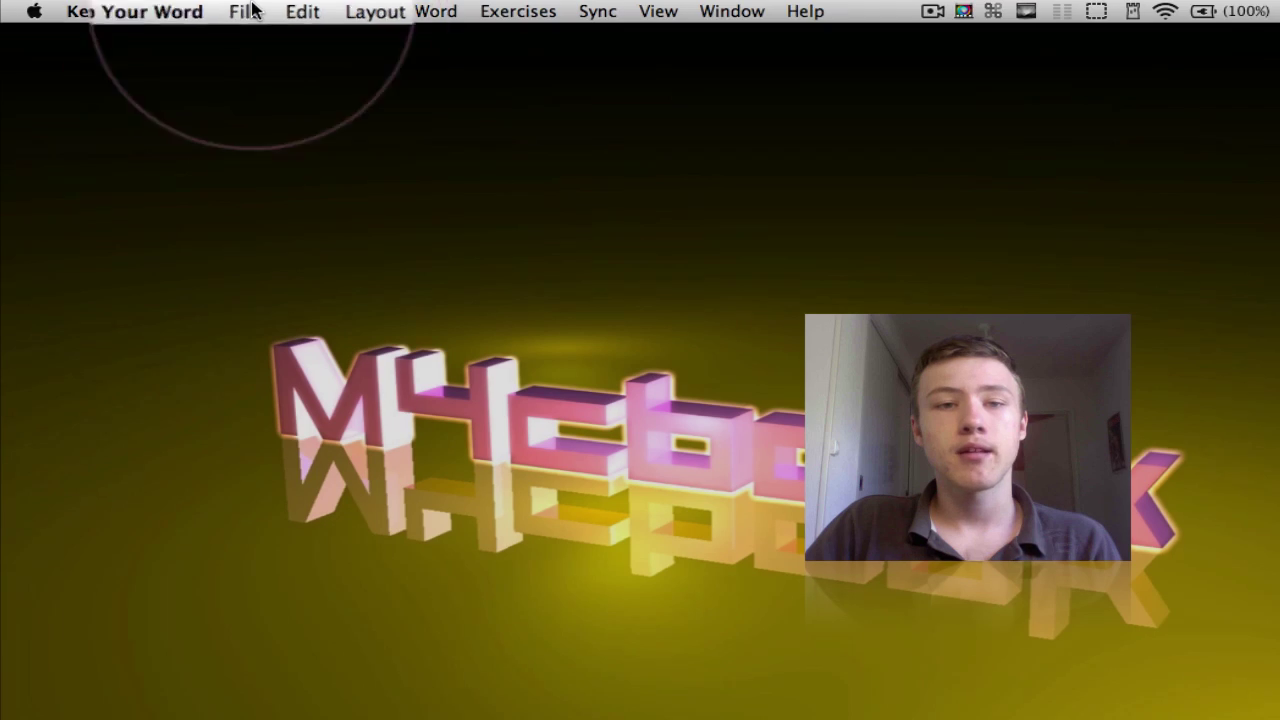
Create a new untitled dictionary from the File menu.
left_click(251, 10)
left_click(275, 35)
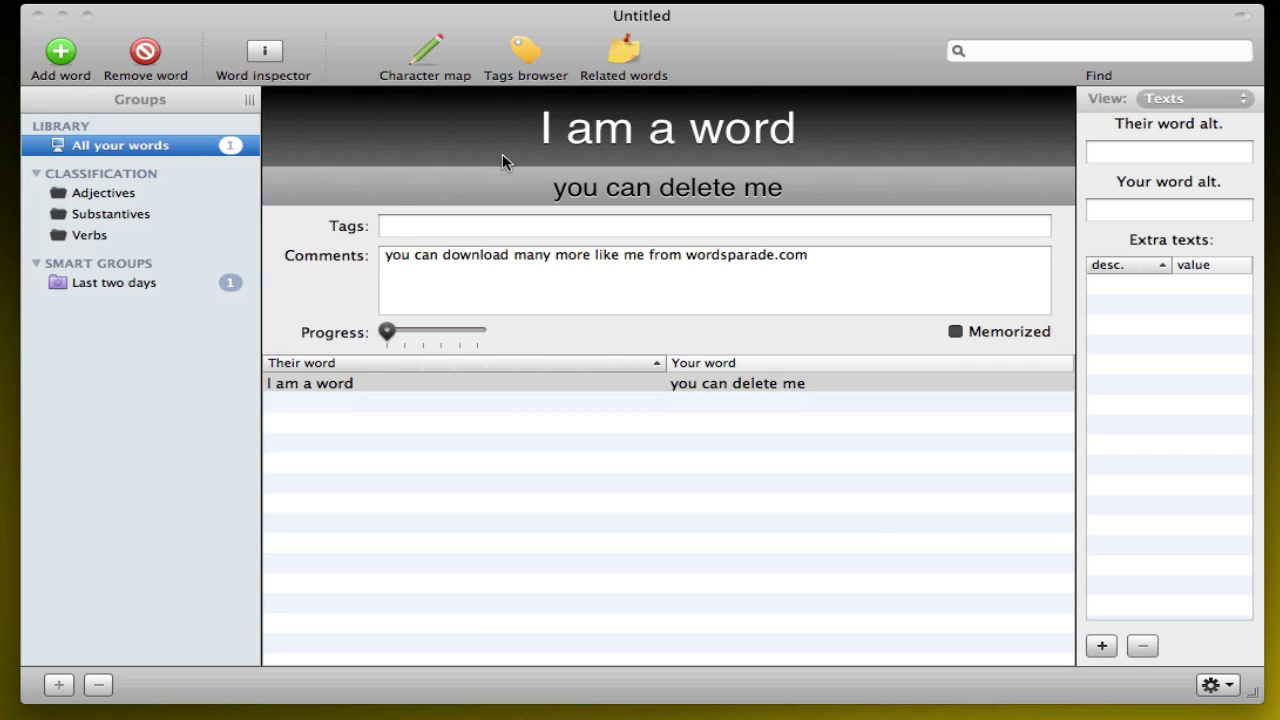
left_click(100, 173)
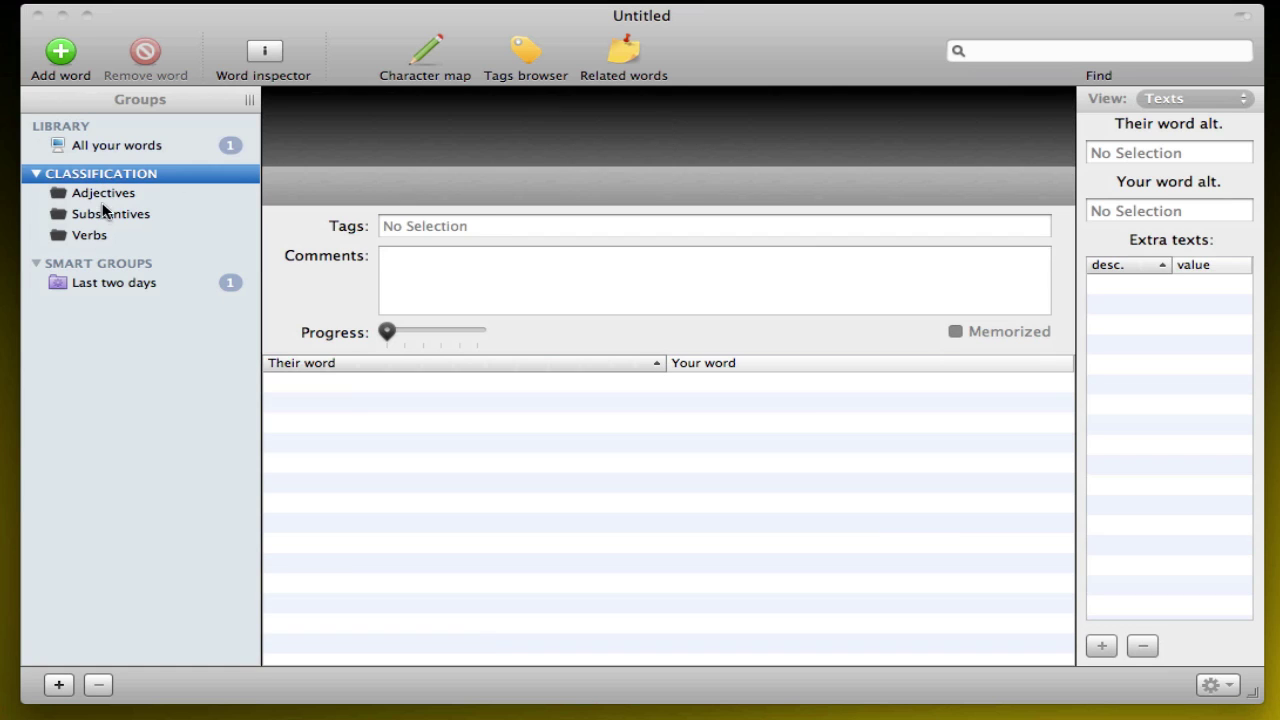
left_click(133, 284)
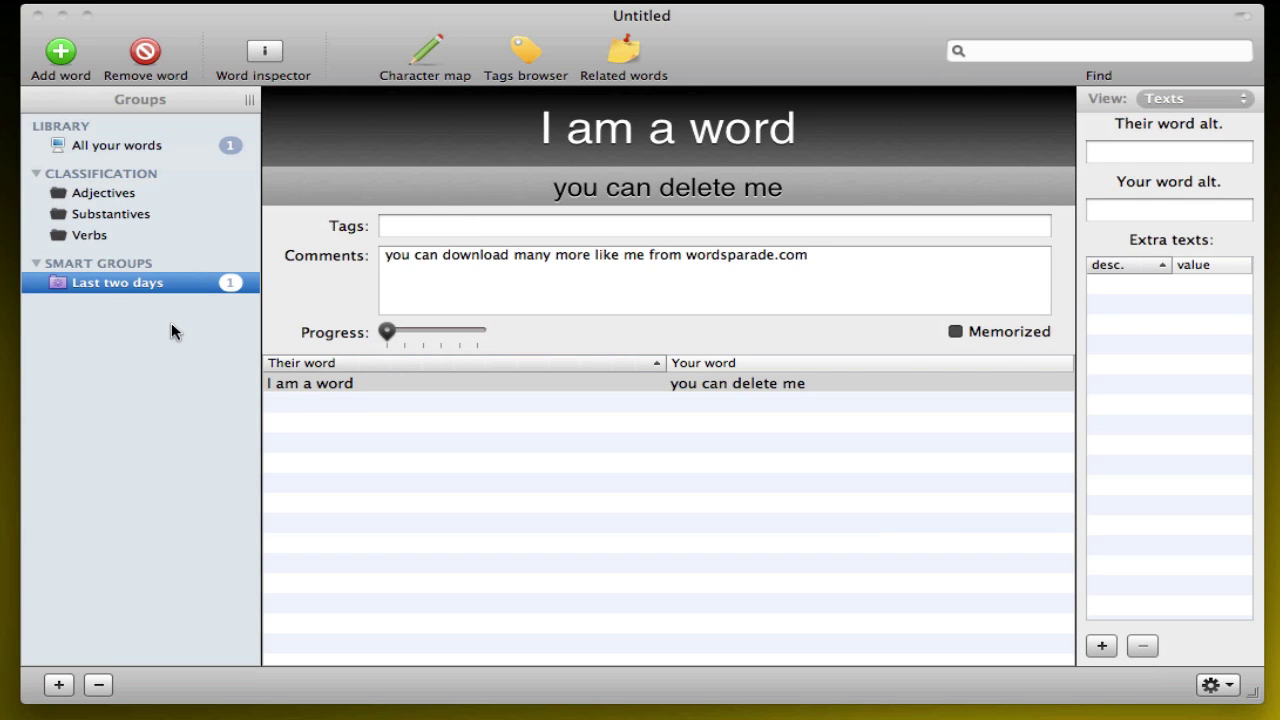
left_click(159, 148)
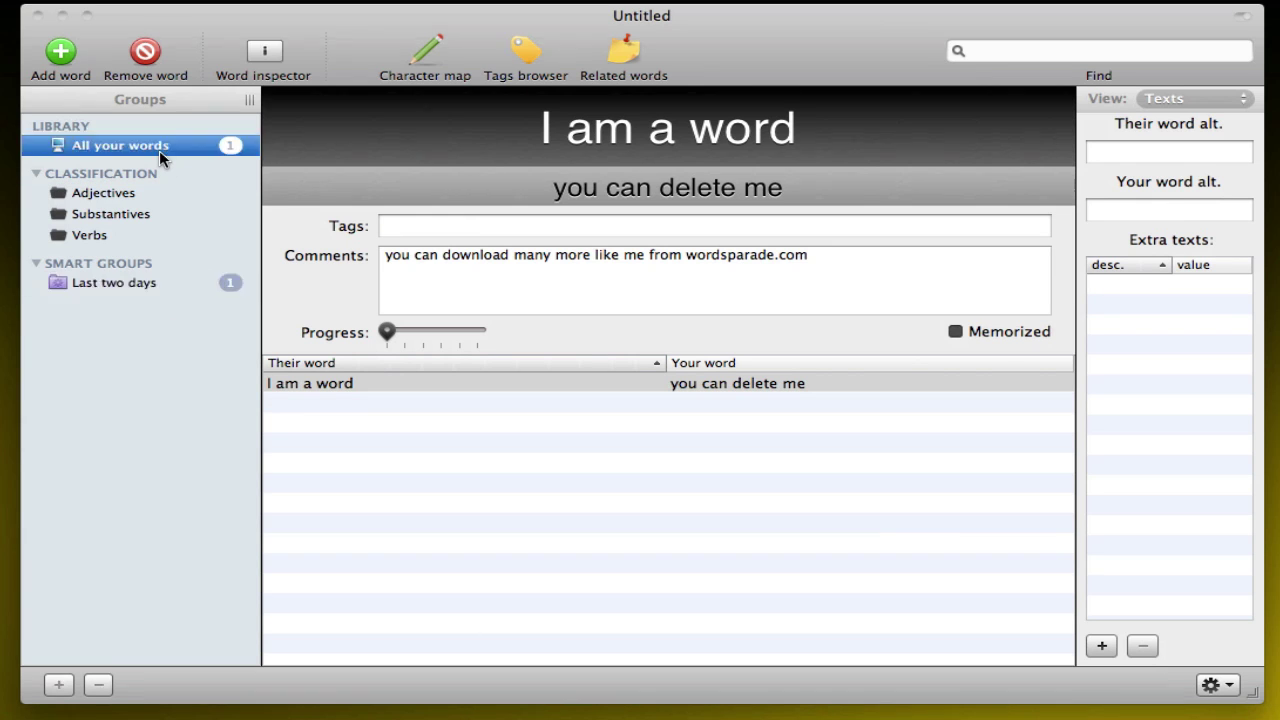
left_click(382, 386)
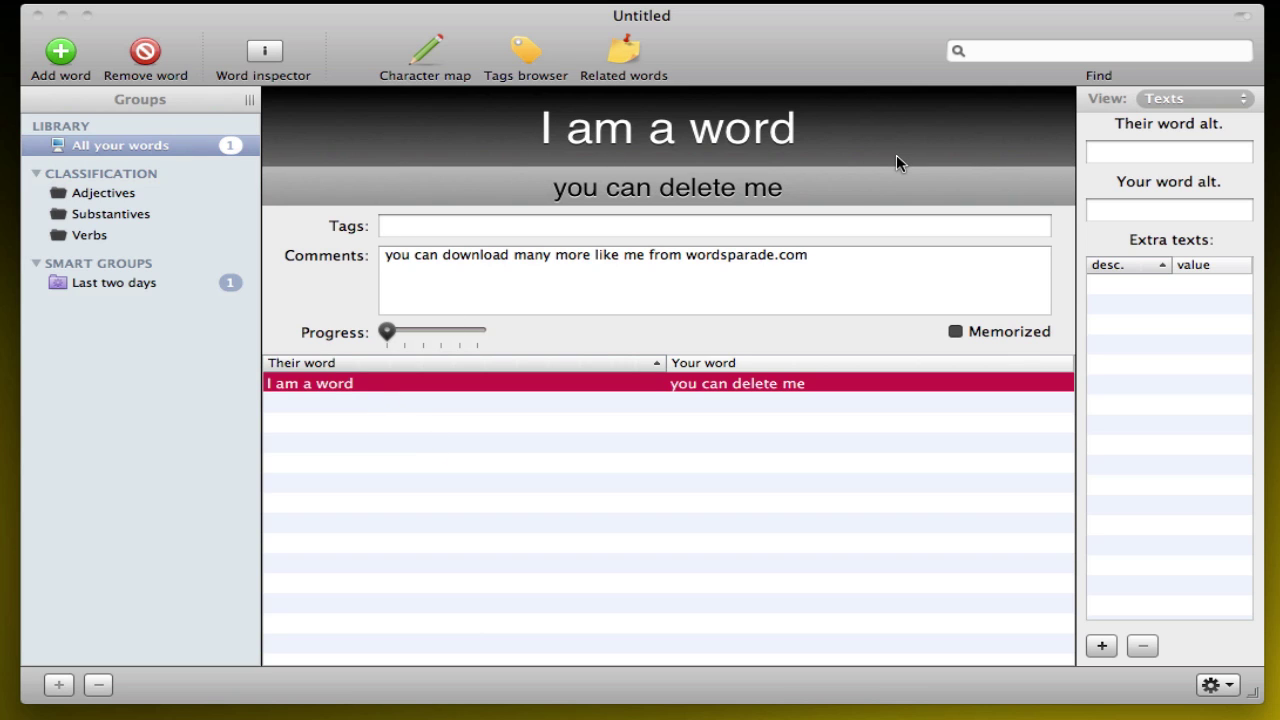
Replace the sample entry with the word Dog, translated as Chien.
left_click(145, 58)
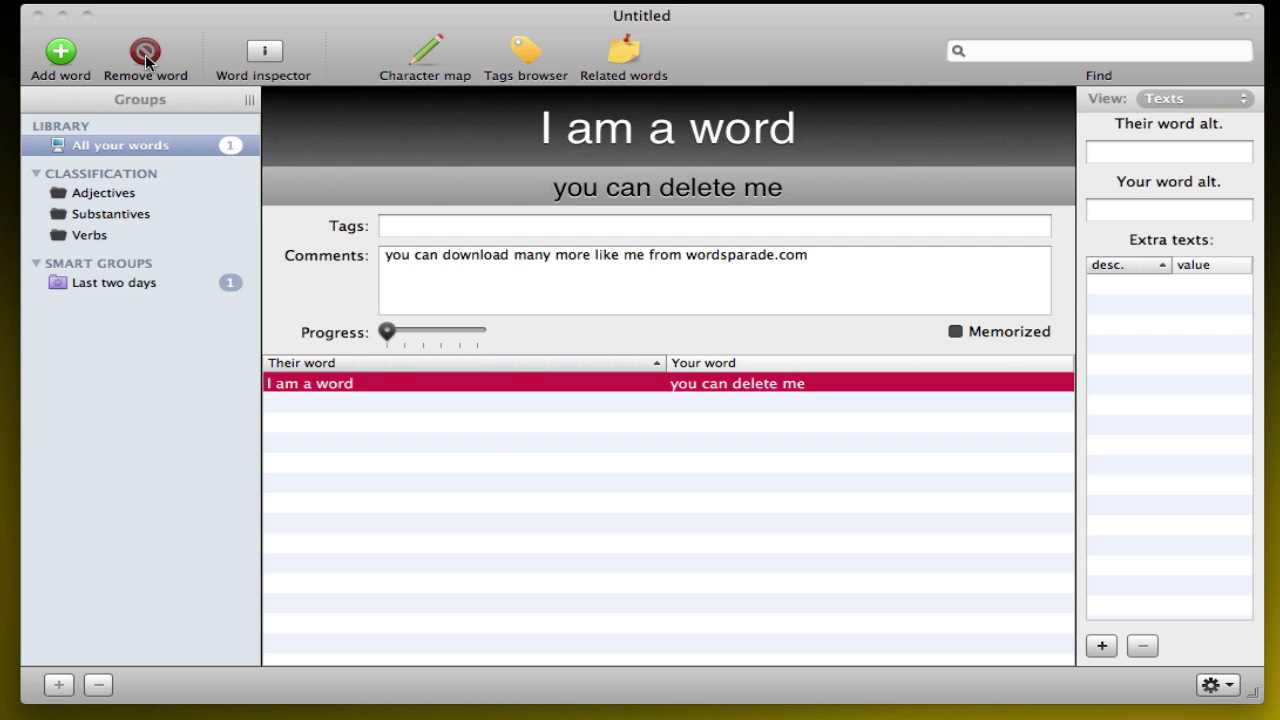
left_click(84, 63)
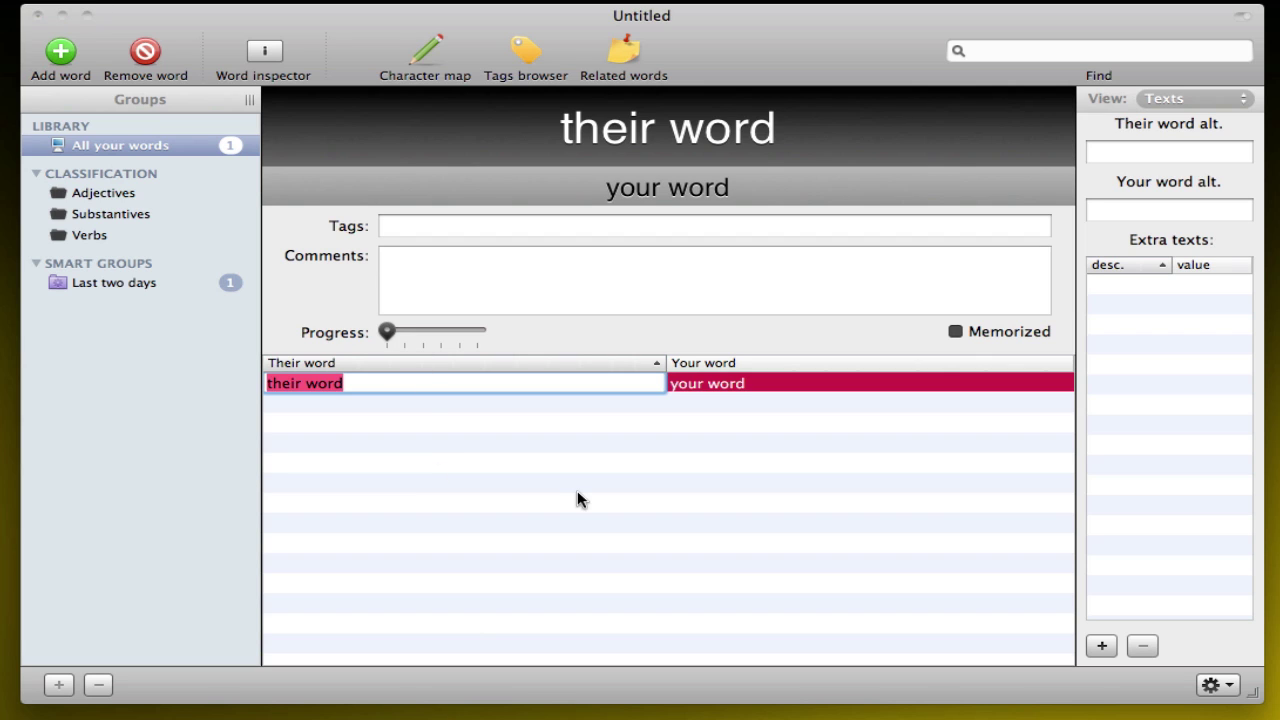
type("Dog")
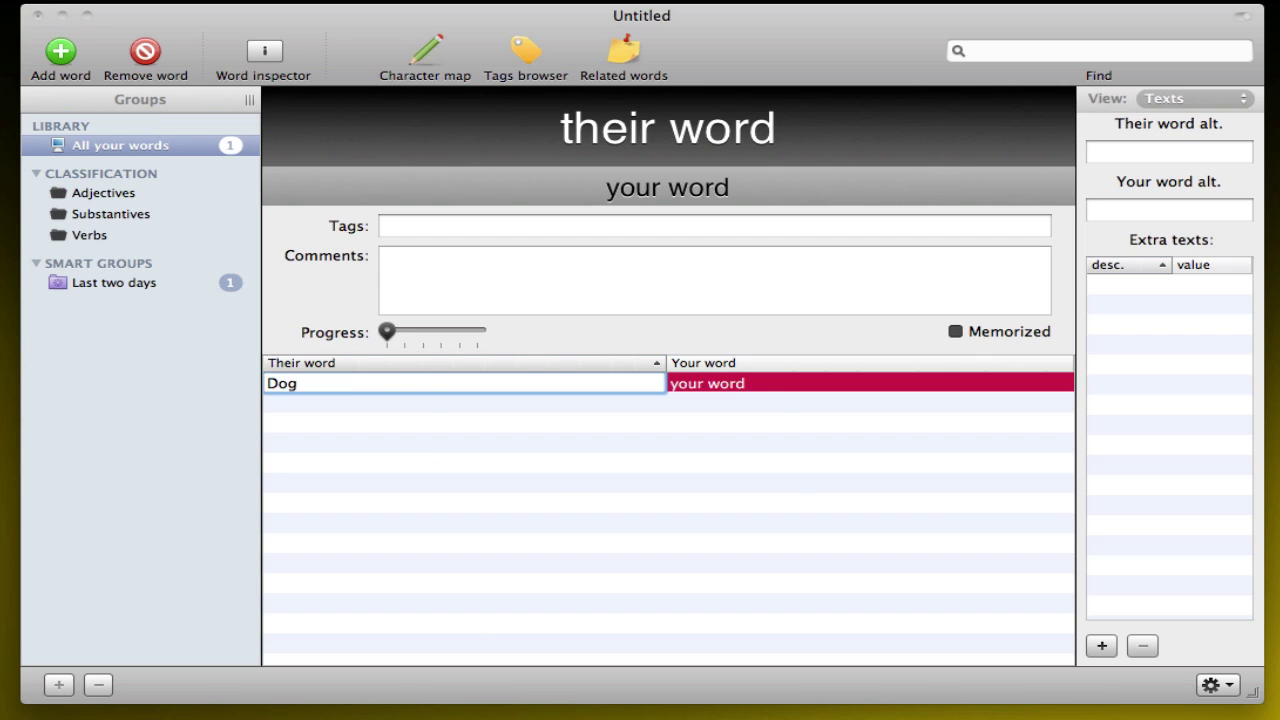
left_click(745, 393)
type("Chien")
key("Return")
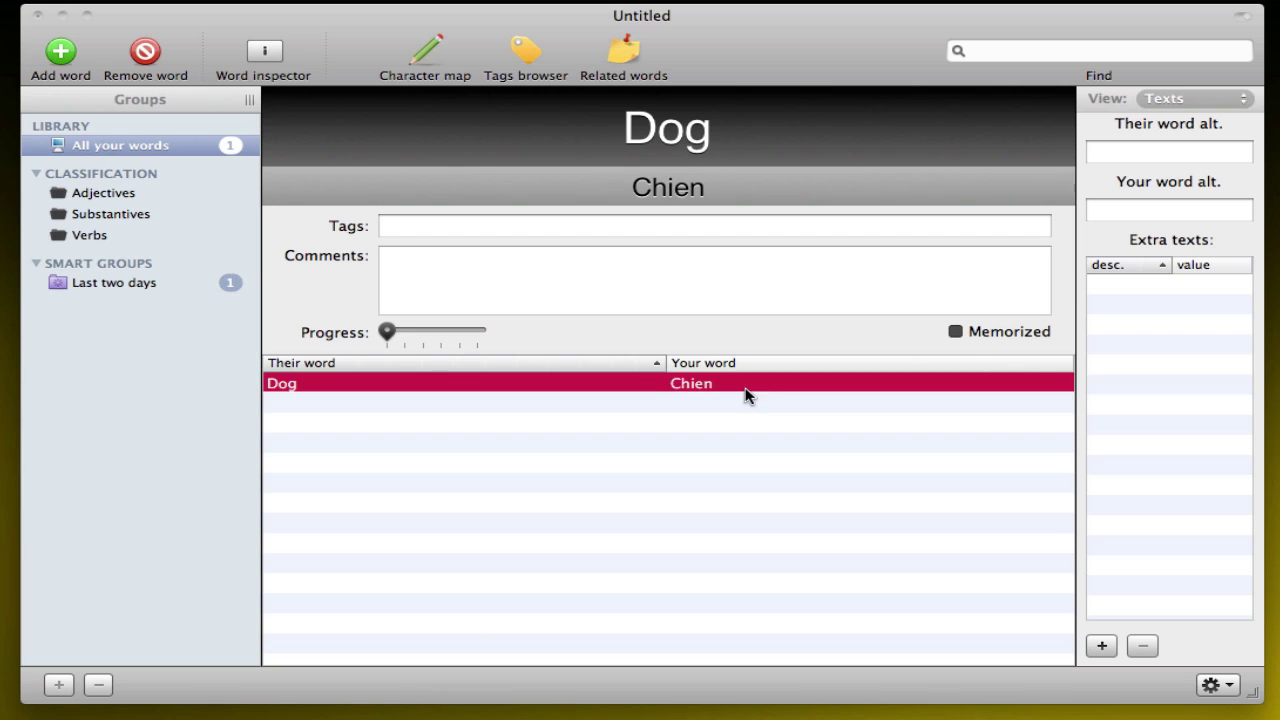
Tag the Dog entry with chien and dog.
left_click(604, 234)
type("chien")
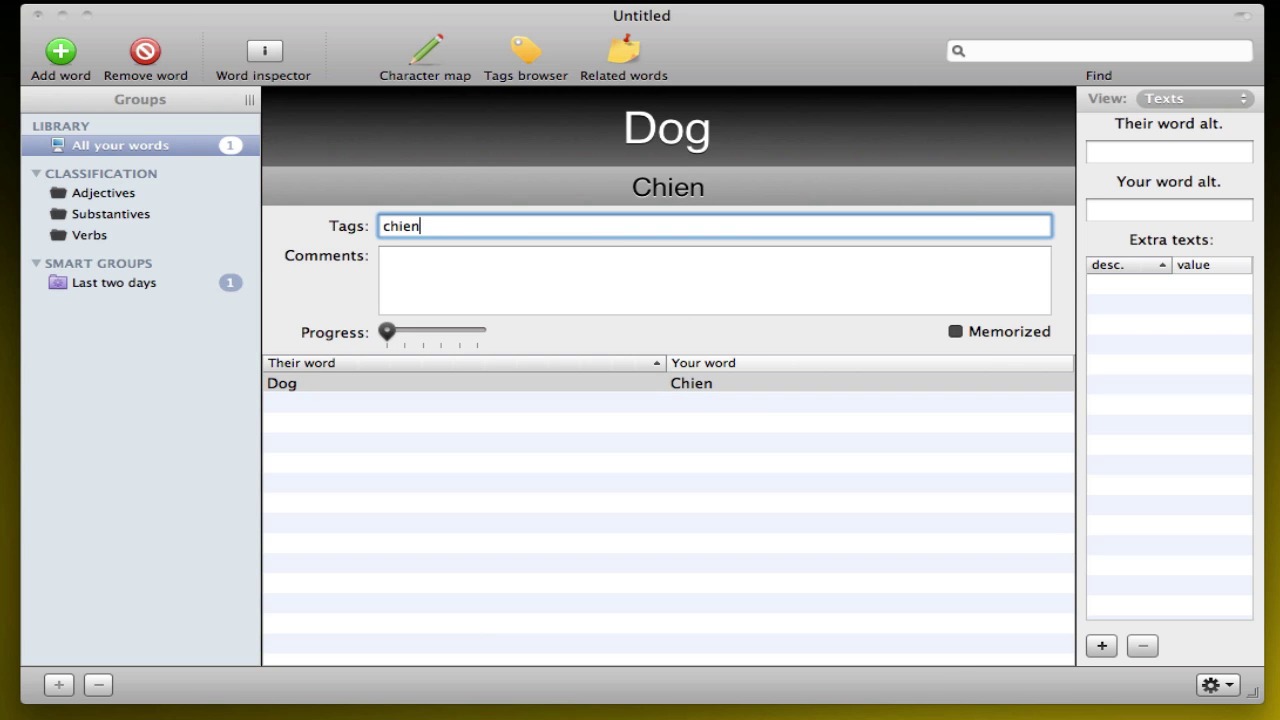
key("Return")
type("dog")
key("Return")
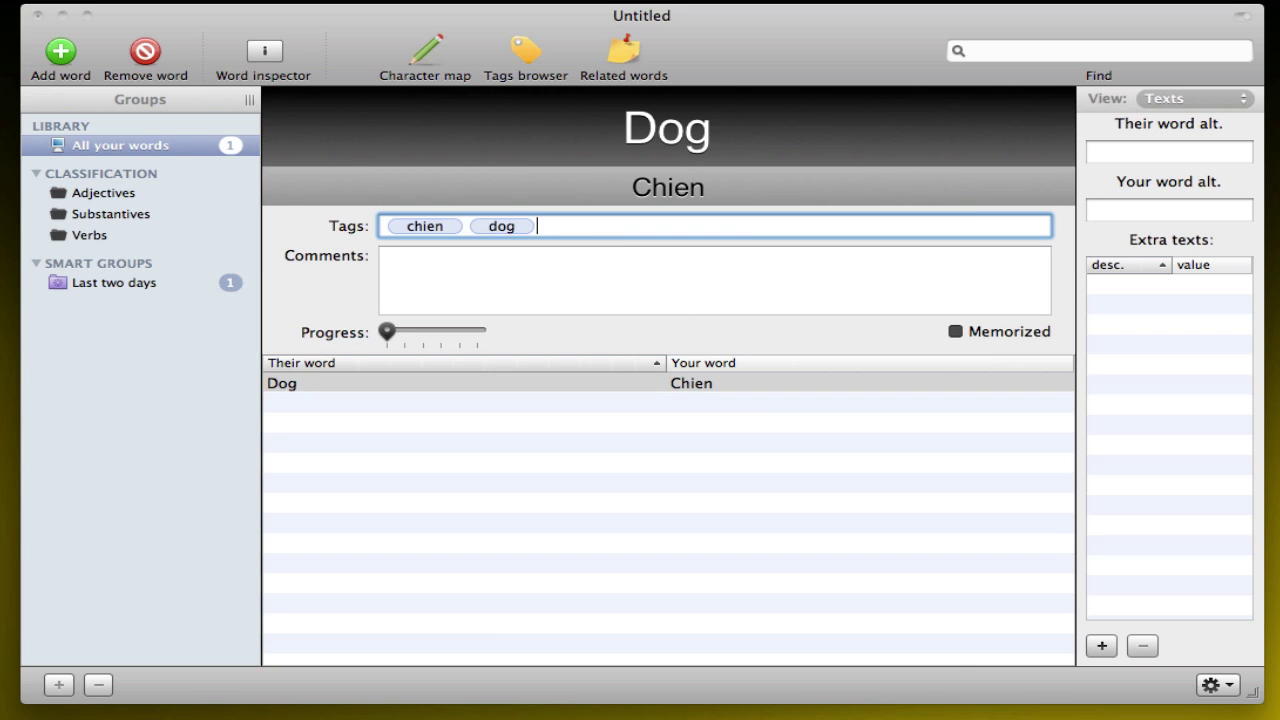
Add the comment 'This one is easy' and adjust the word's learning progress.
left_click(626, 259)
type("This one is easy")
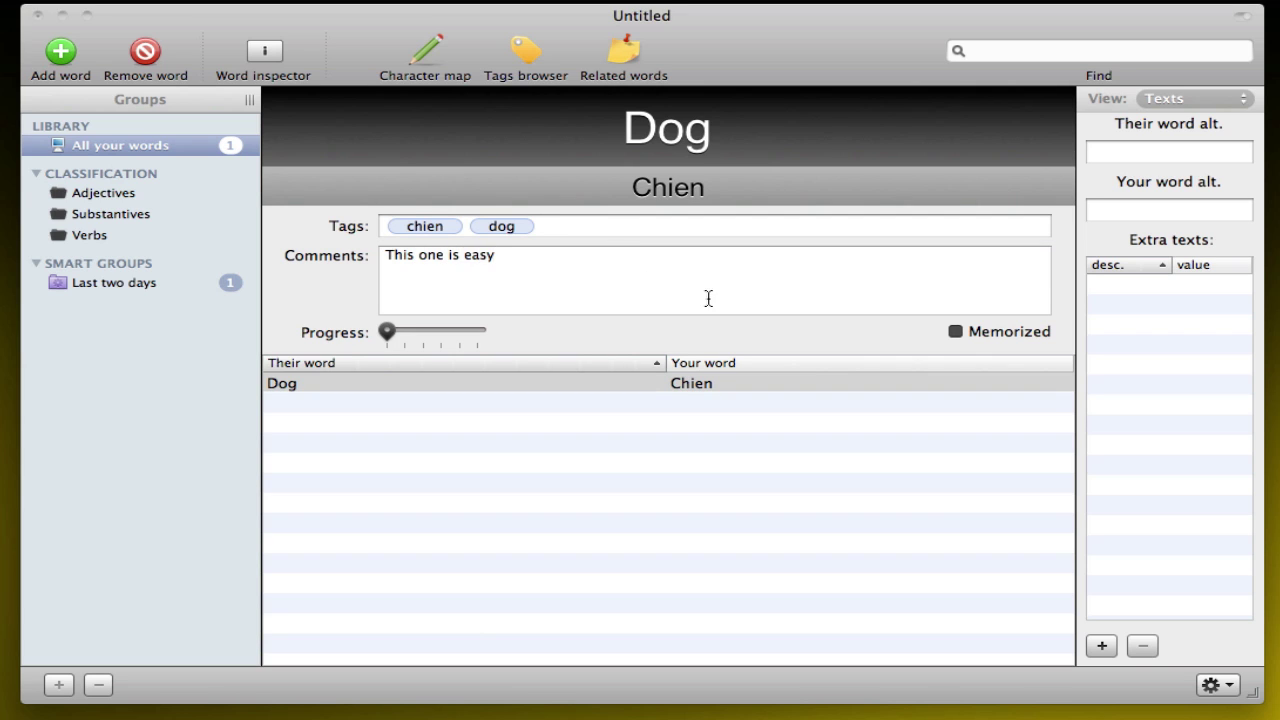
left_click_drag(381, 333, 300, 331)
Keep the inspector on the text fields view and select the Dog word.
left_click(1166, 100)
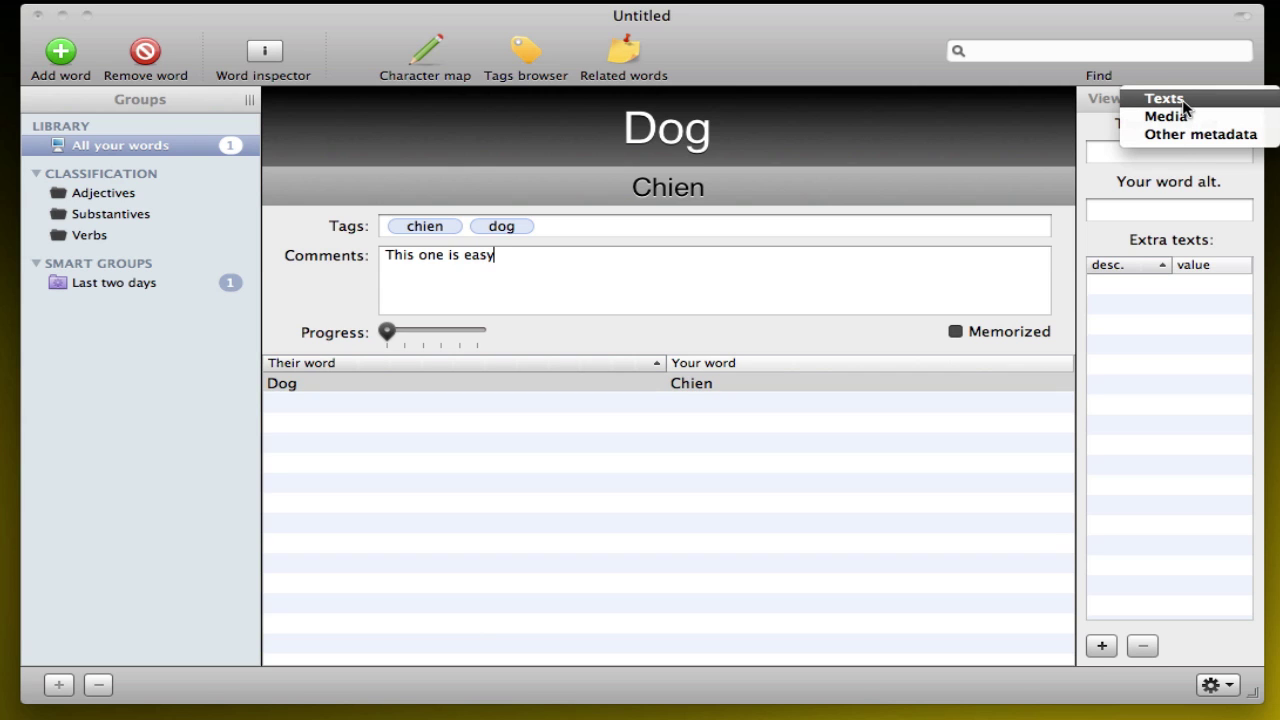
left_click(1184, 100)
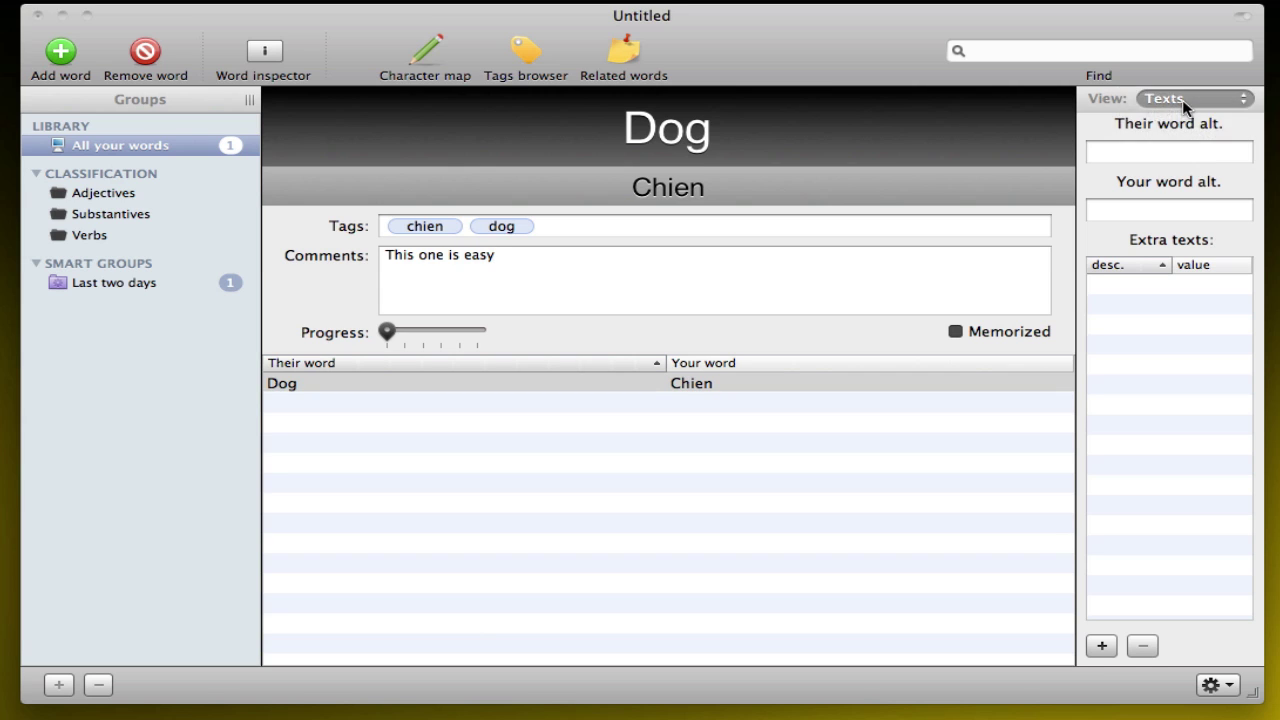
left_click(665, 386)
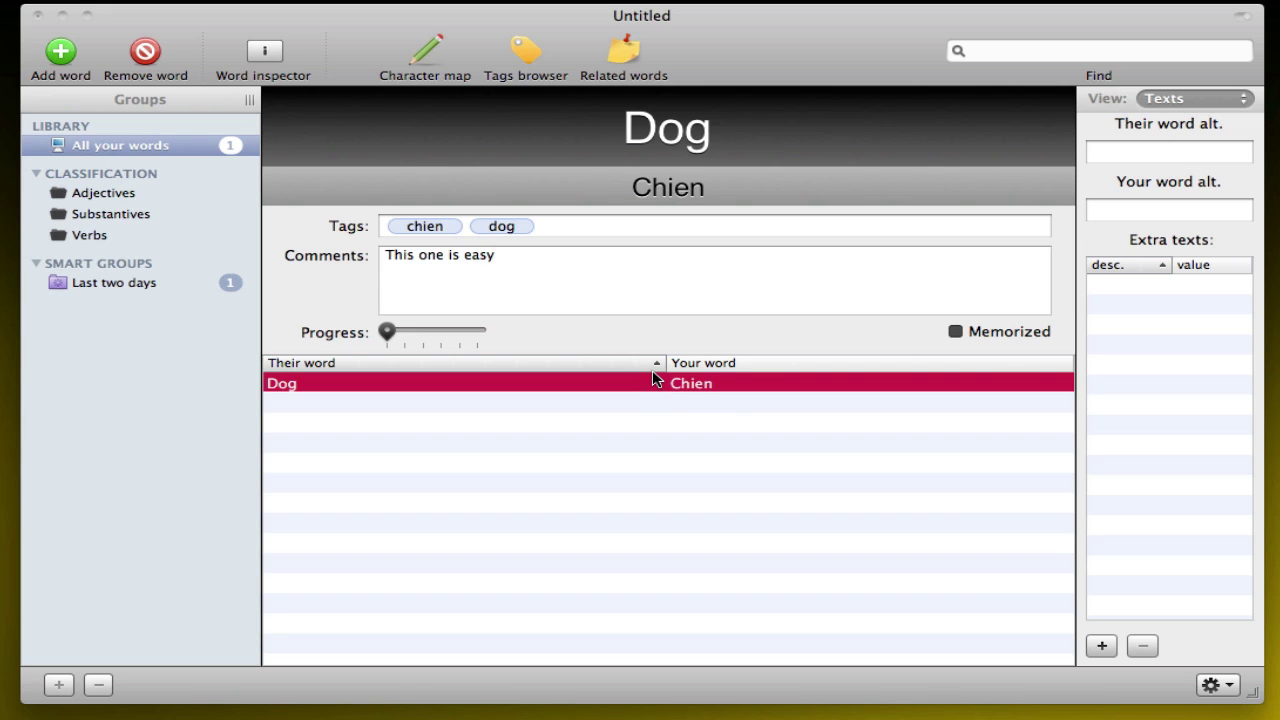
Open and close the Related words panel, toggle the word inspector, then select Classification.
left_click(595, 77)
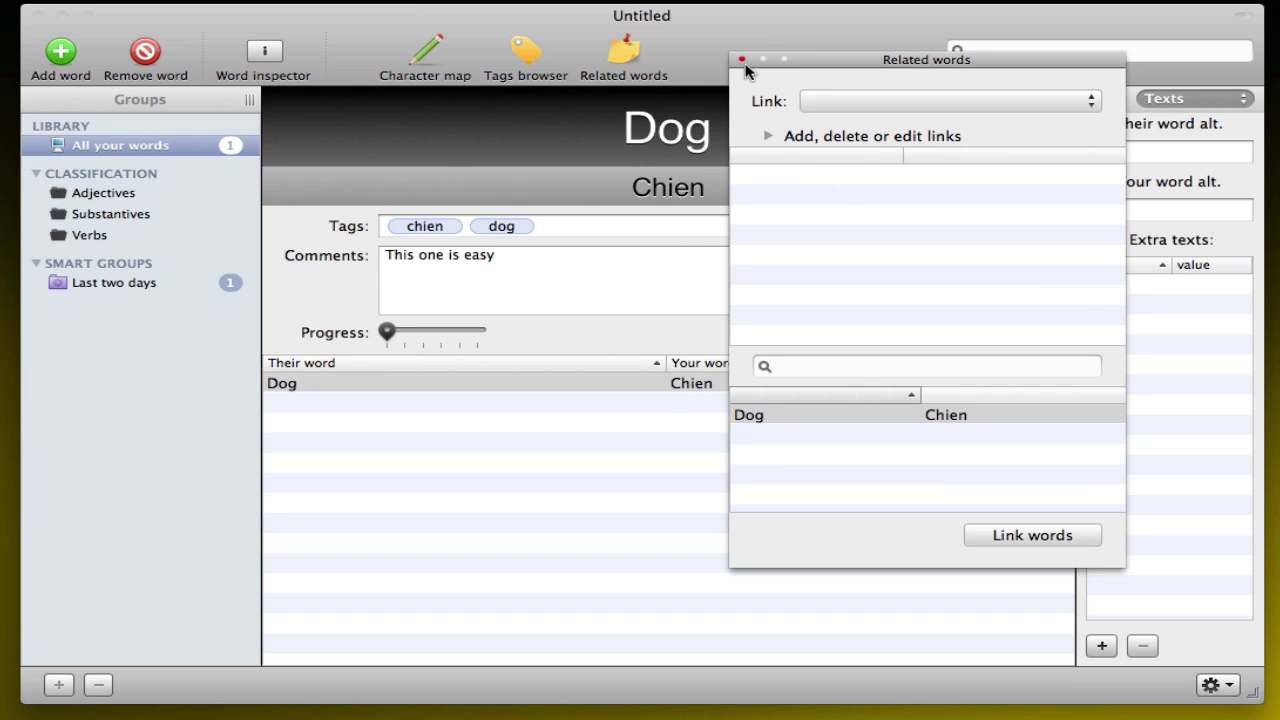
left_click(742, 61)
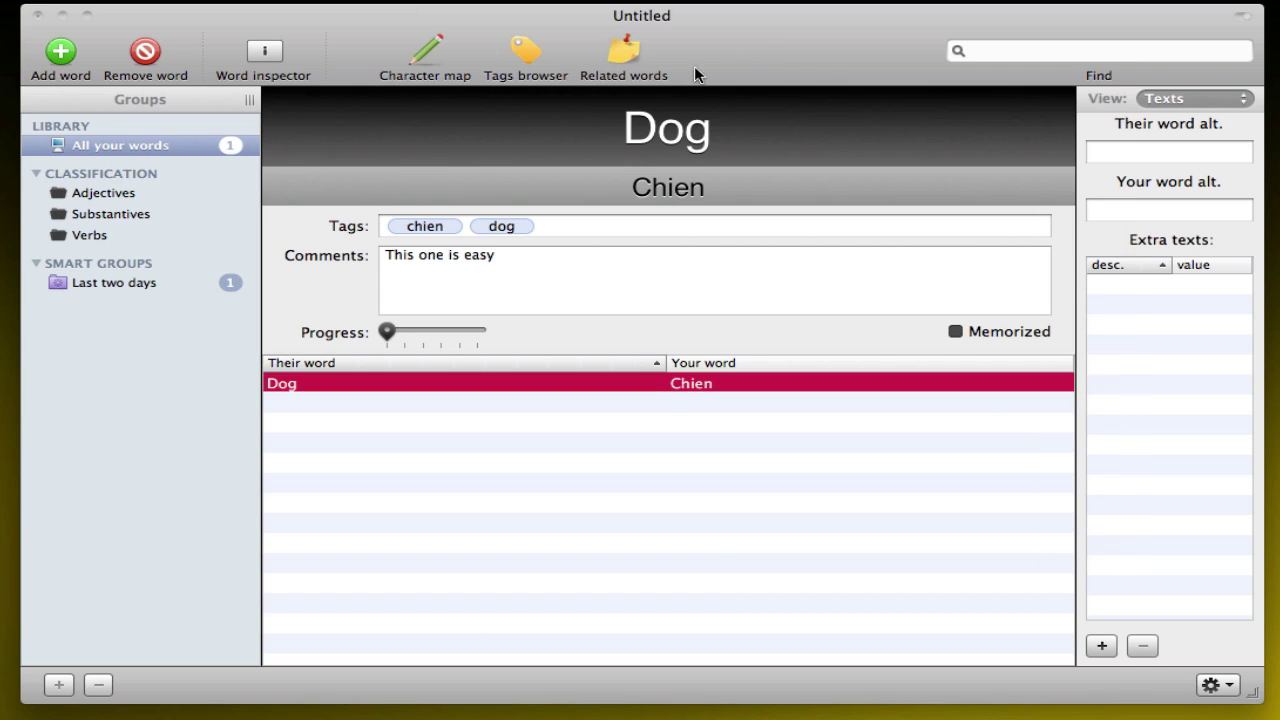
left_click(262, 55)
left_click(262, 55)
left_click(128, 175)
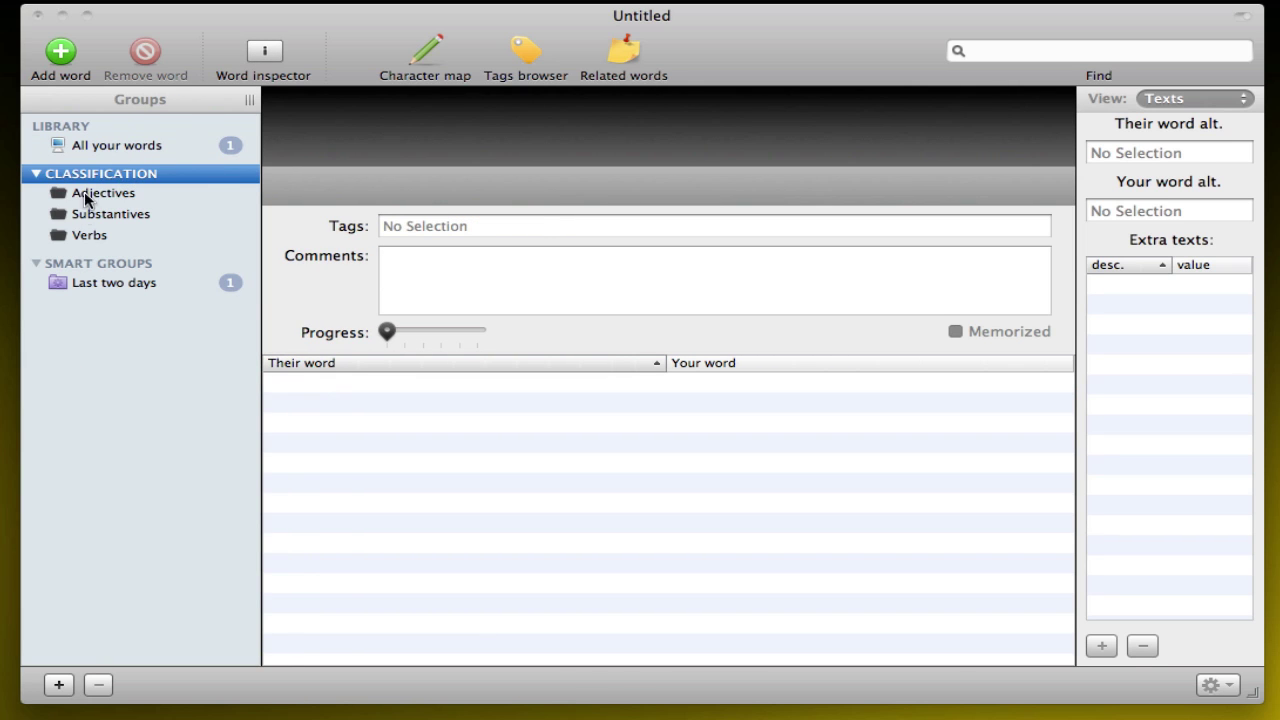
Create a new group named 'English to French' under Classification.
left_click(58, 686)
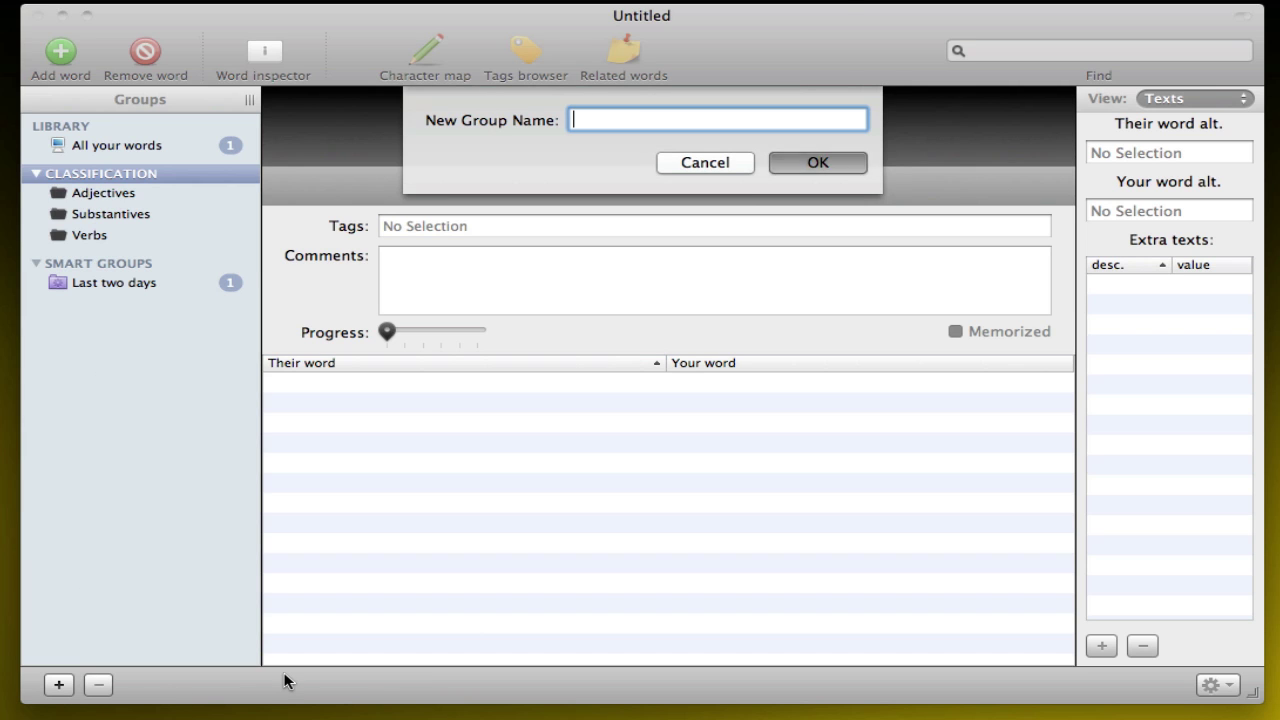
type("English to French")
key("Return")
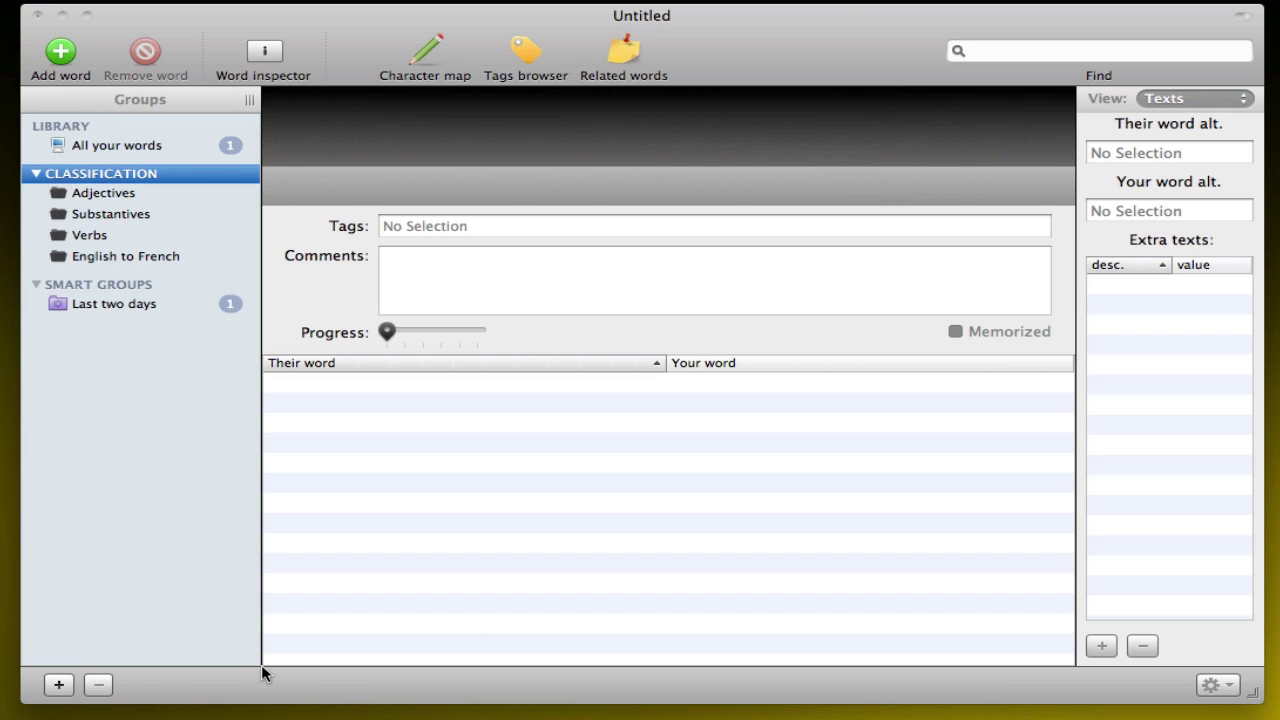
Drag the Dog word into English to French and check the group's contents.
left_click(137, 146)
left_click_drag(283, 384, 140, 257)
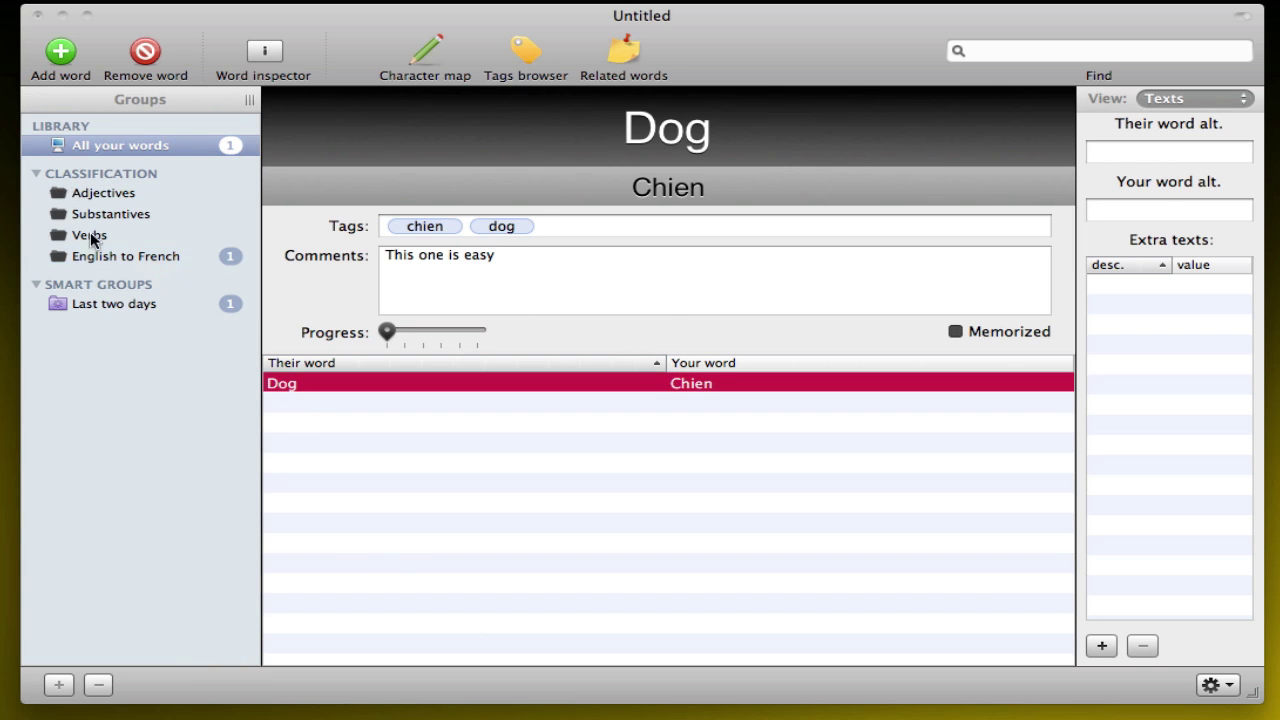
left_click(113, 256)
left_click(123, 153)
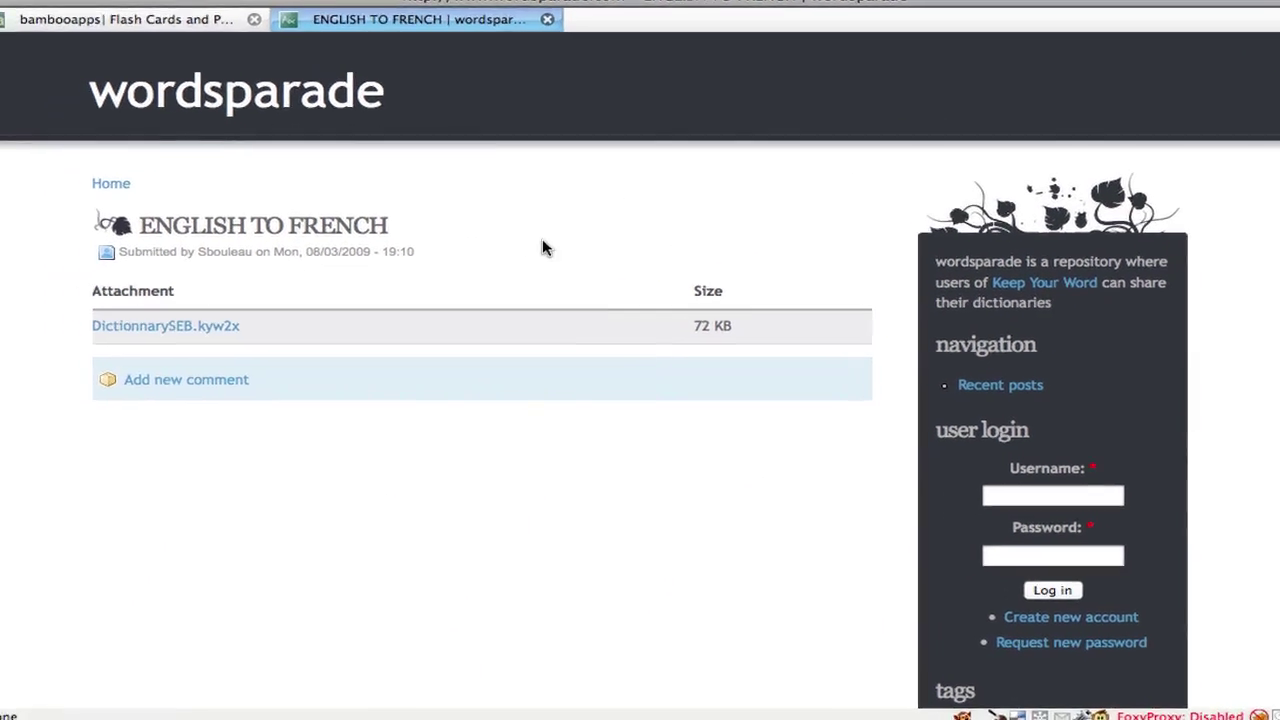
From the wordsparade home page, browse the posts to the ENGLISH TO FRENCH dictionary.
left_click(185, 93)
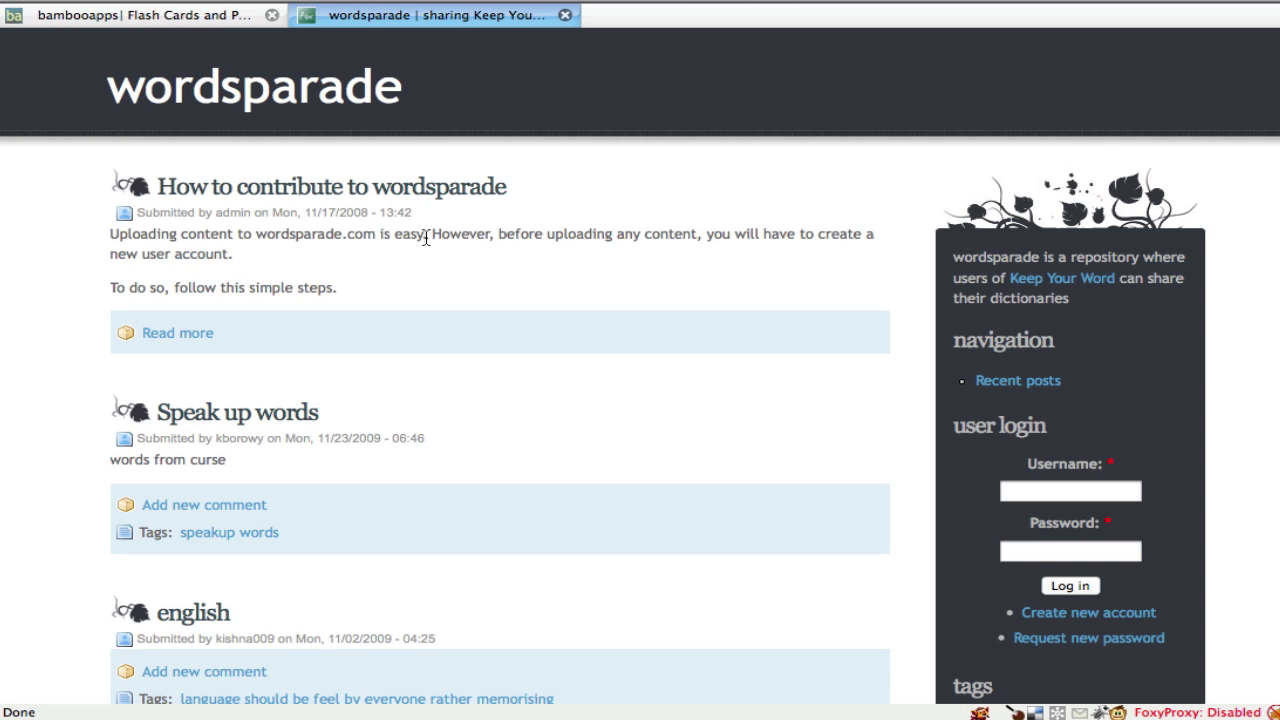
scroll(570, 390, "down", 10)
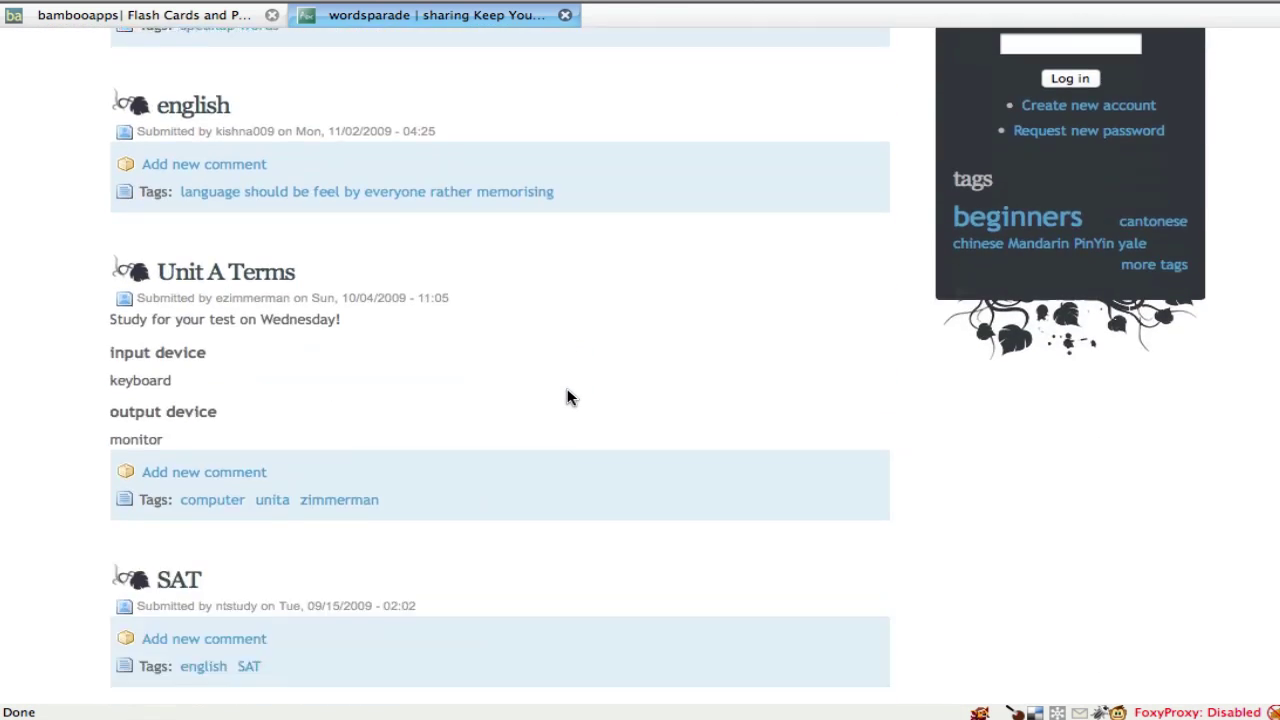
scroll(565, 398, "down", 2)
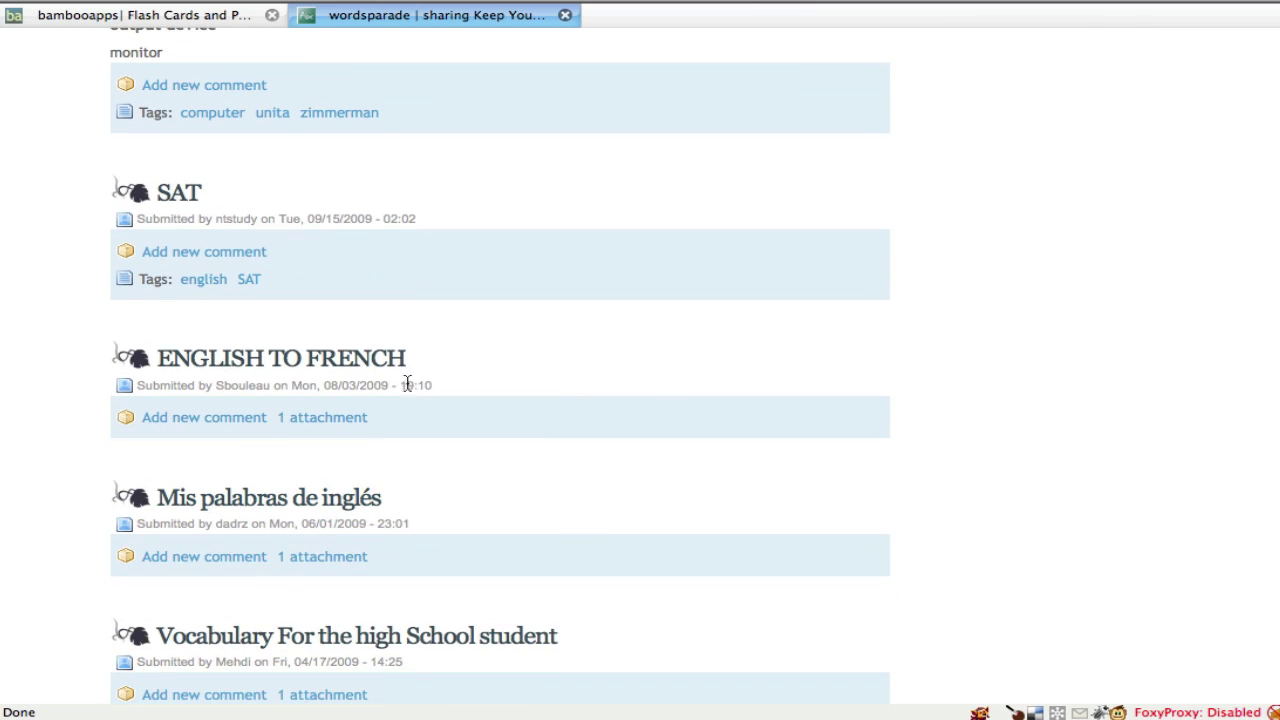
left_click(370, 365)
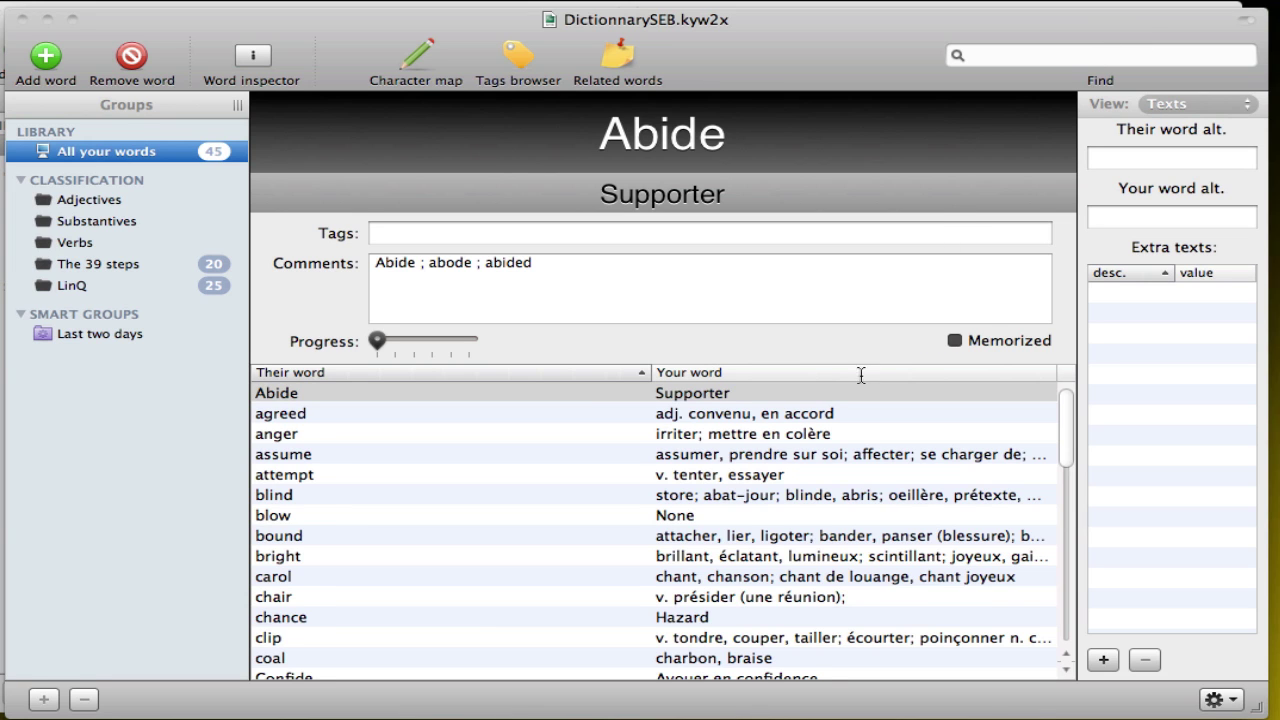
Look at the Adjectives group, then show all 45 words in the library.
scroll(816, 430, "down", 10)
scroll(815, 445, "up", 10)
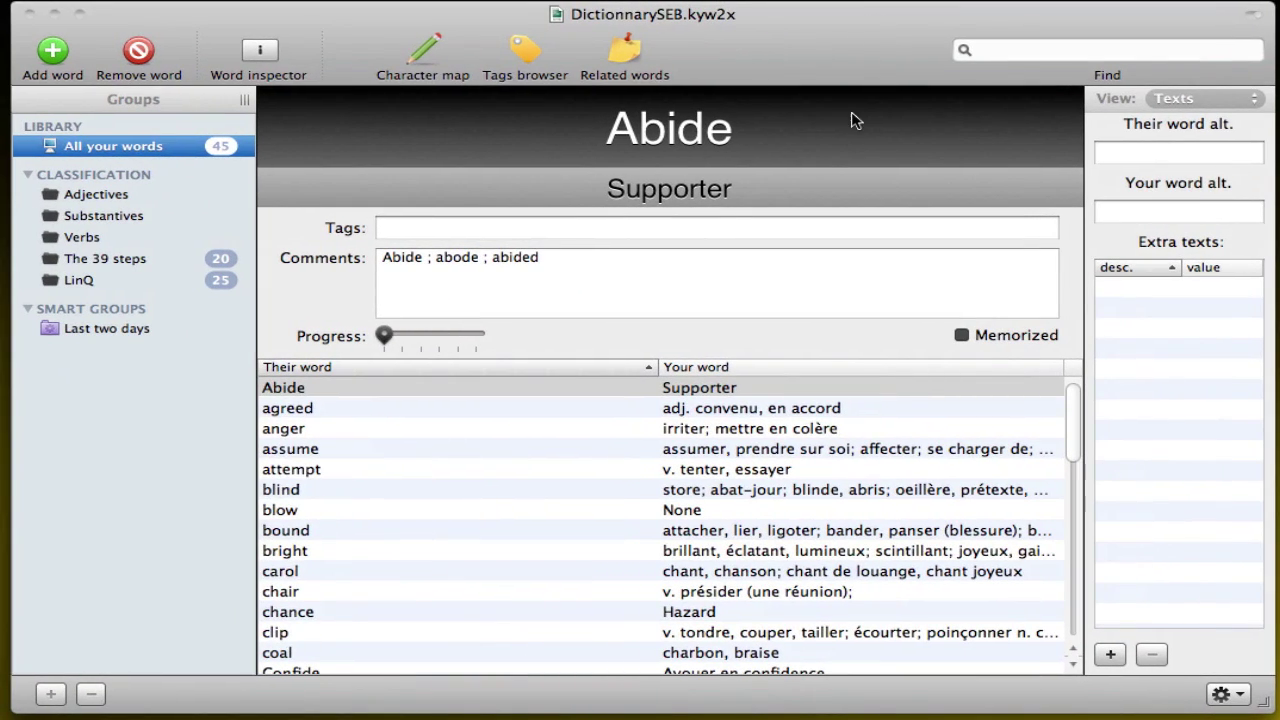
left_click(112, 196)
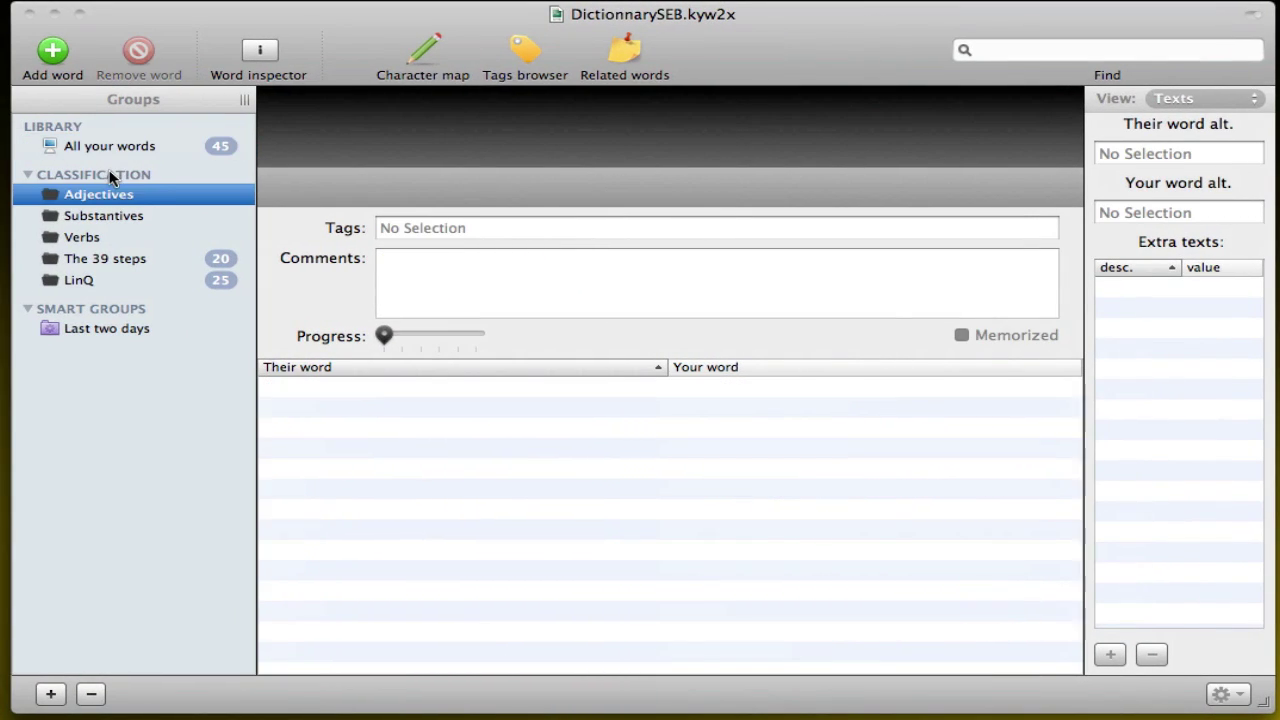
left_click(108, 175)
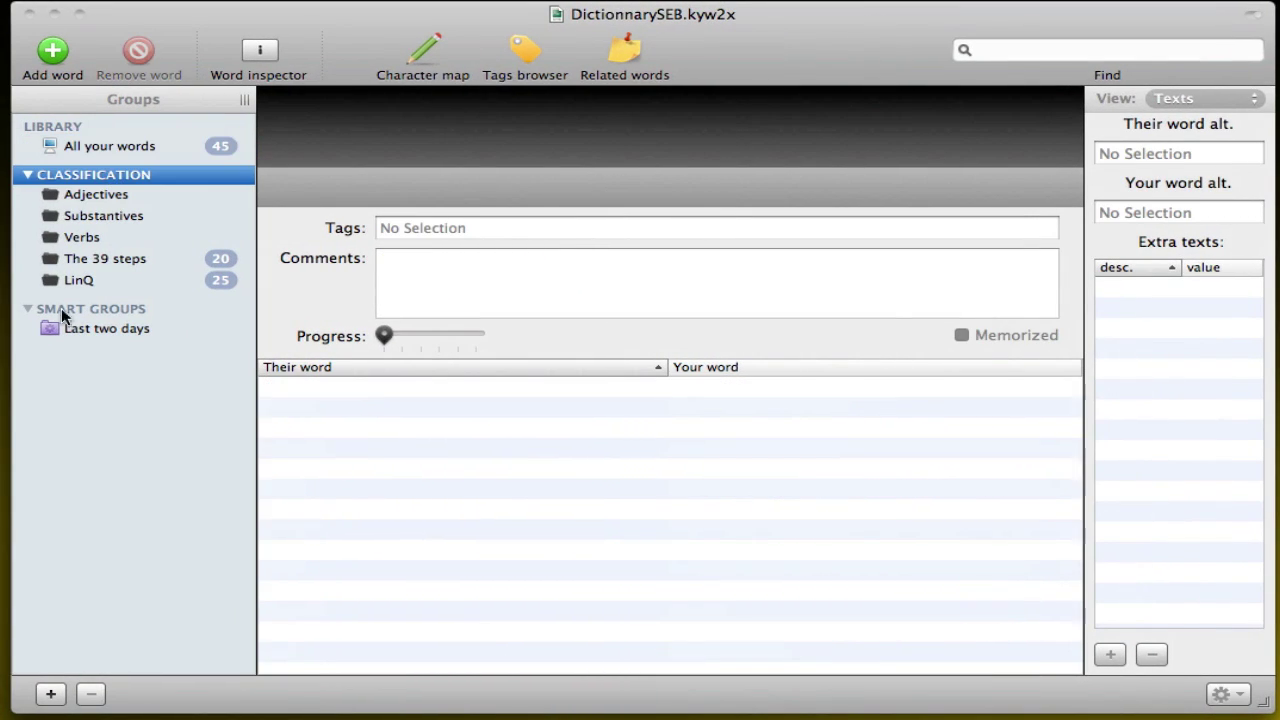
left_click(111, 146)
Select all 45 words and drag them into the Adjectives group.
left_click(698, 396)
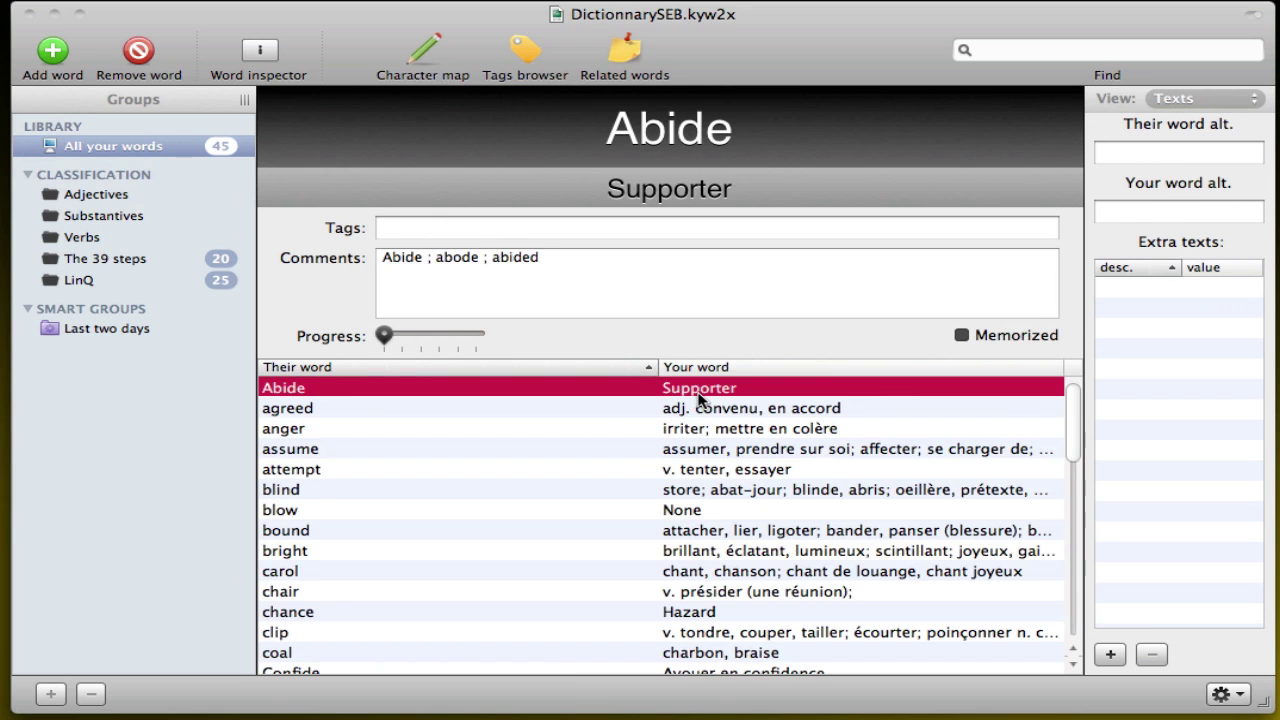
scroll(778, 580, "down", 10)
key("super+a")
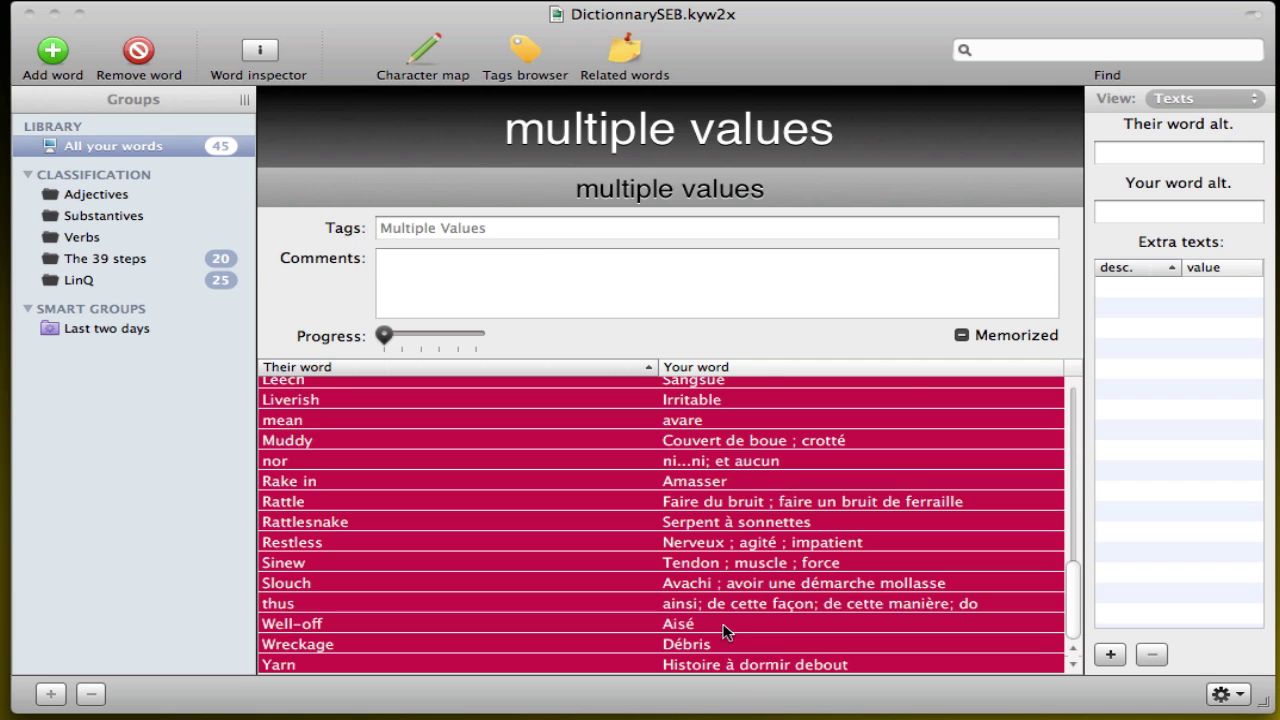
left_click_drag(716, 585, 118, 194)
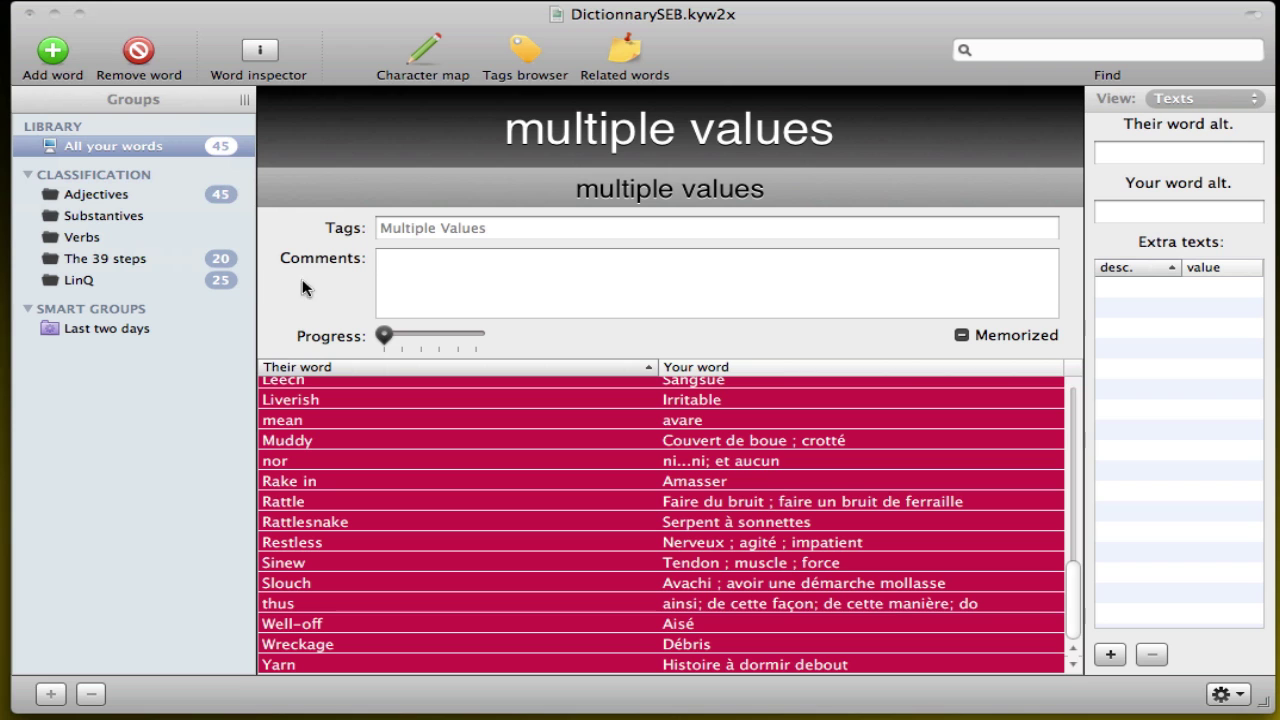
Narrow the selection back to the single Abide entry.
left_click(191, 517)
left_click(433, 440)
scroll(628, 434, "up", 10)
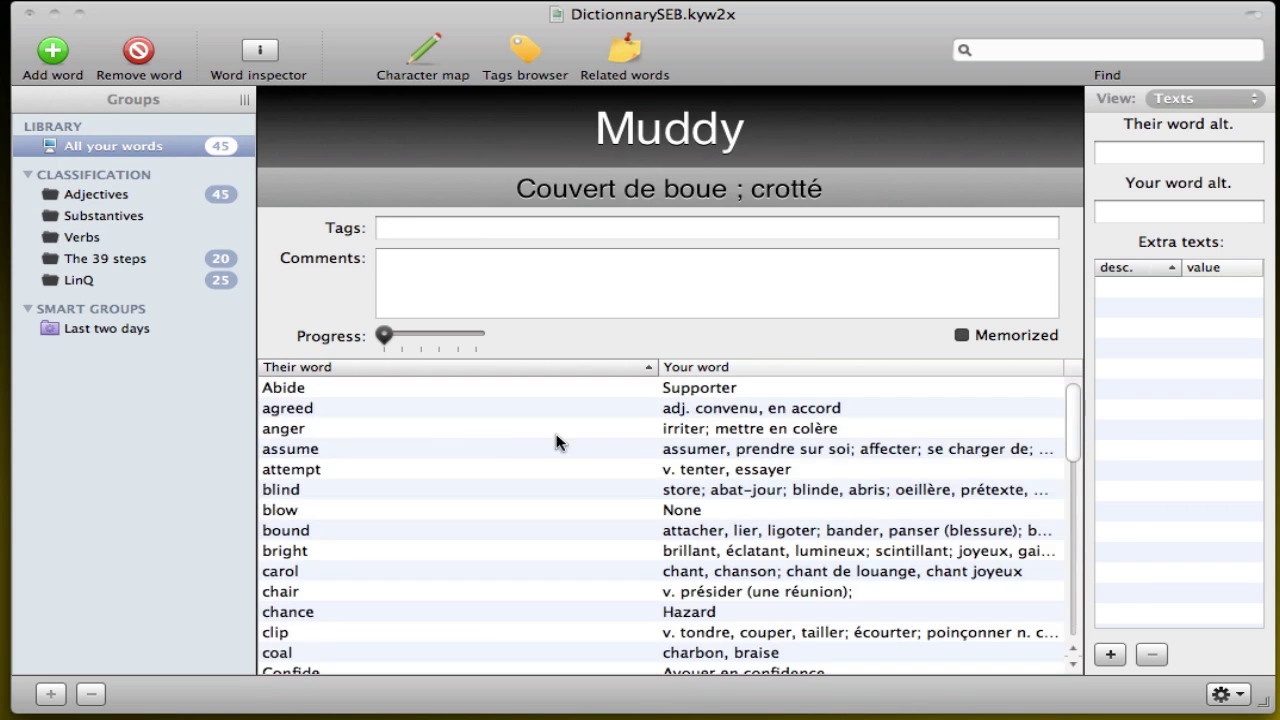
left_click(683, 390)
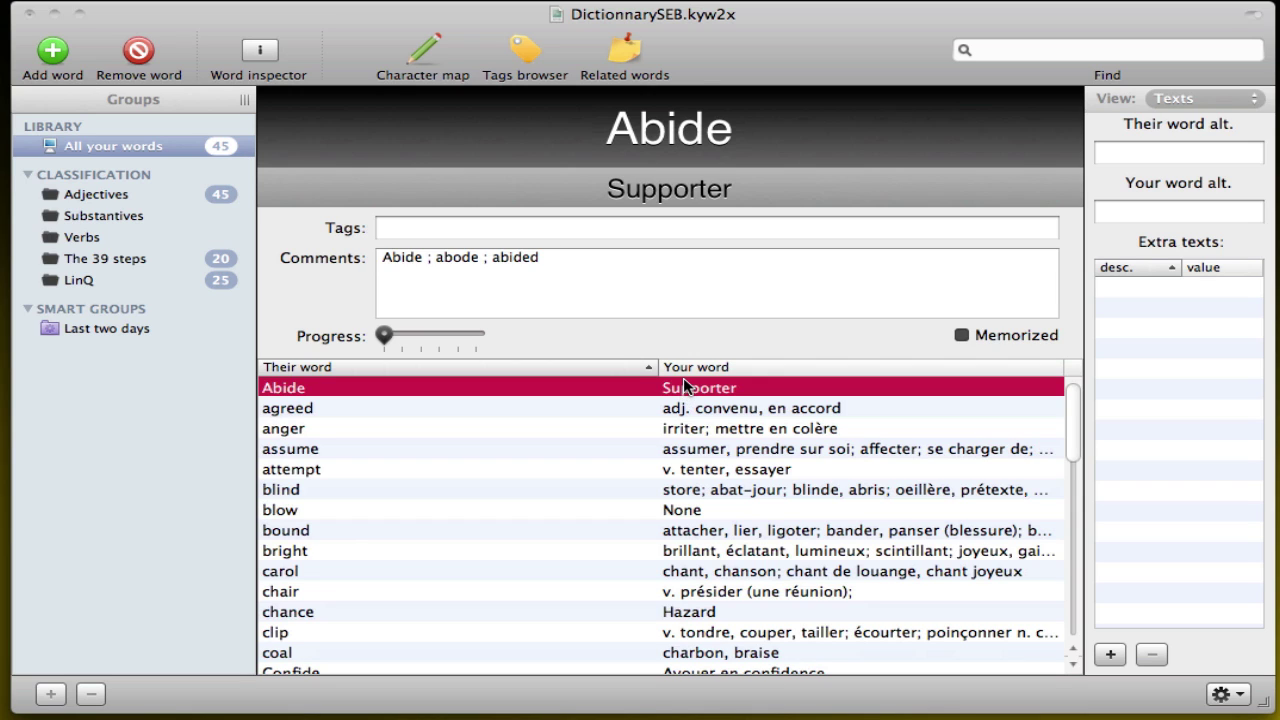
Launch the Flash Cards exercise from the Exercises menu.
left_click(383, 0)
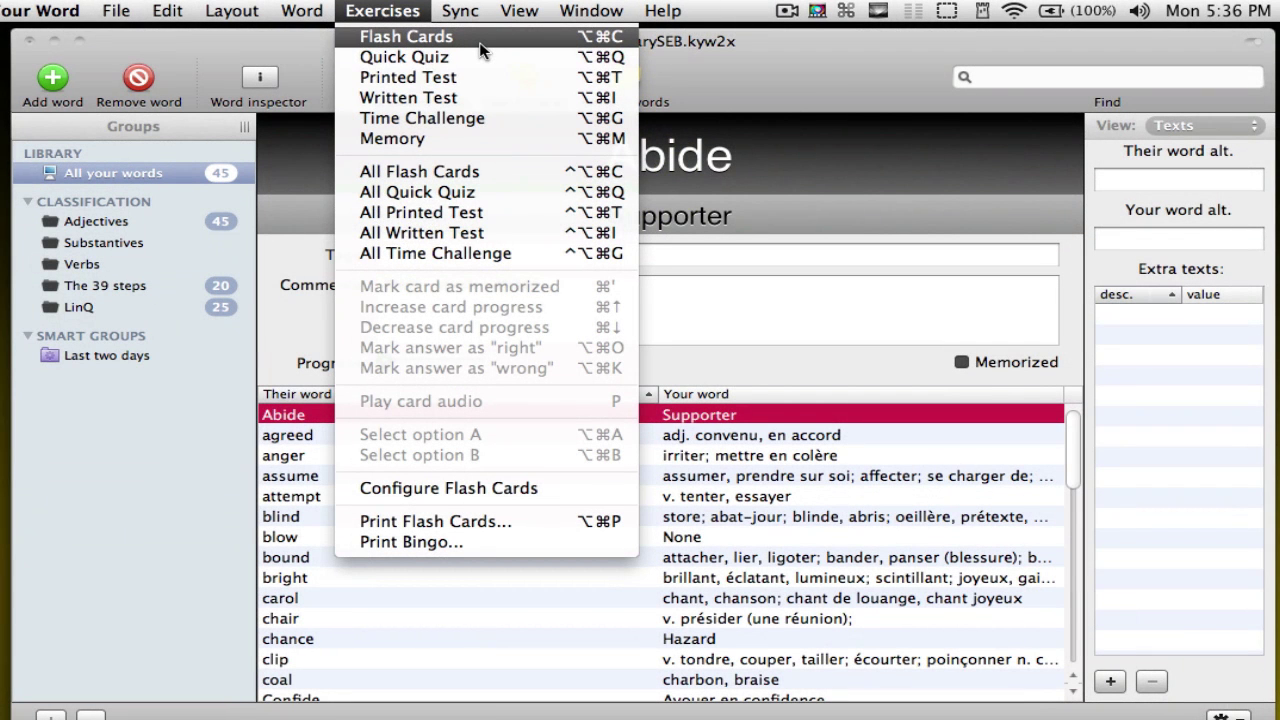
left_click(479, 42)
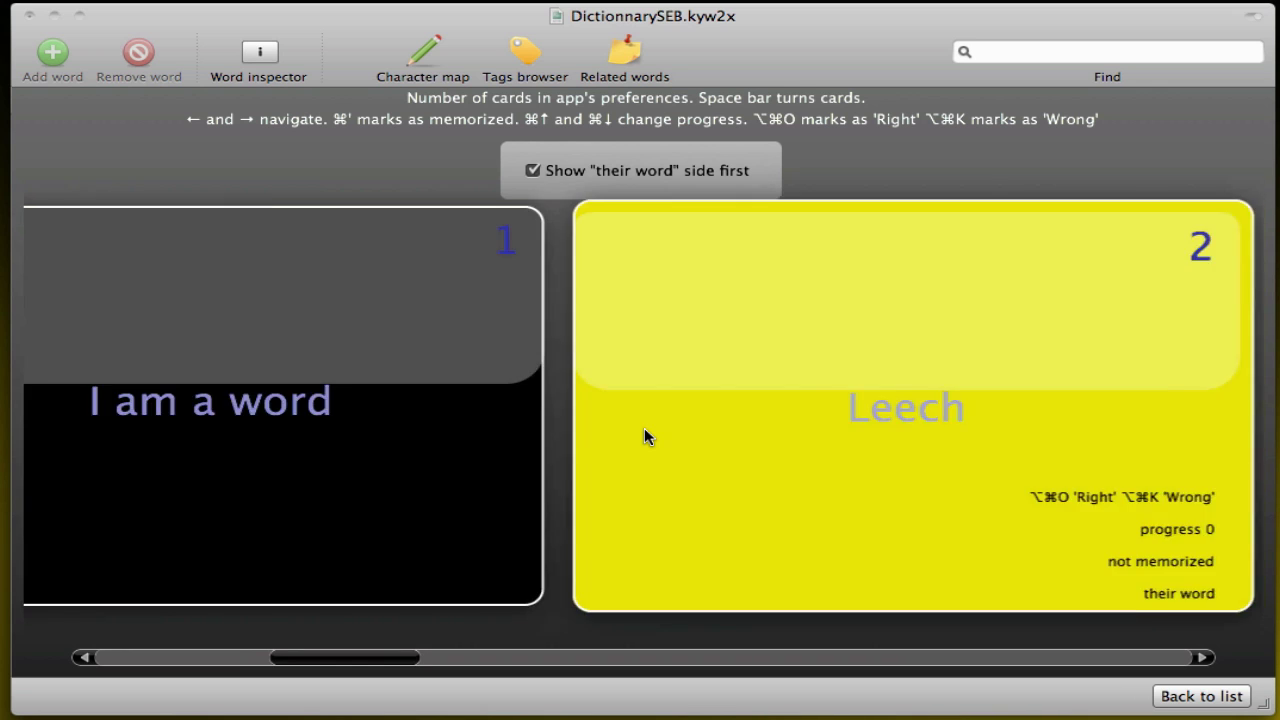
Flip through cards 1 and 2, marking the Leech card as answered right.
key("Left")
key("space")
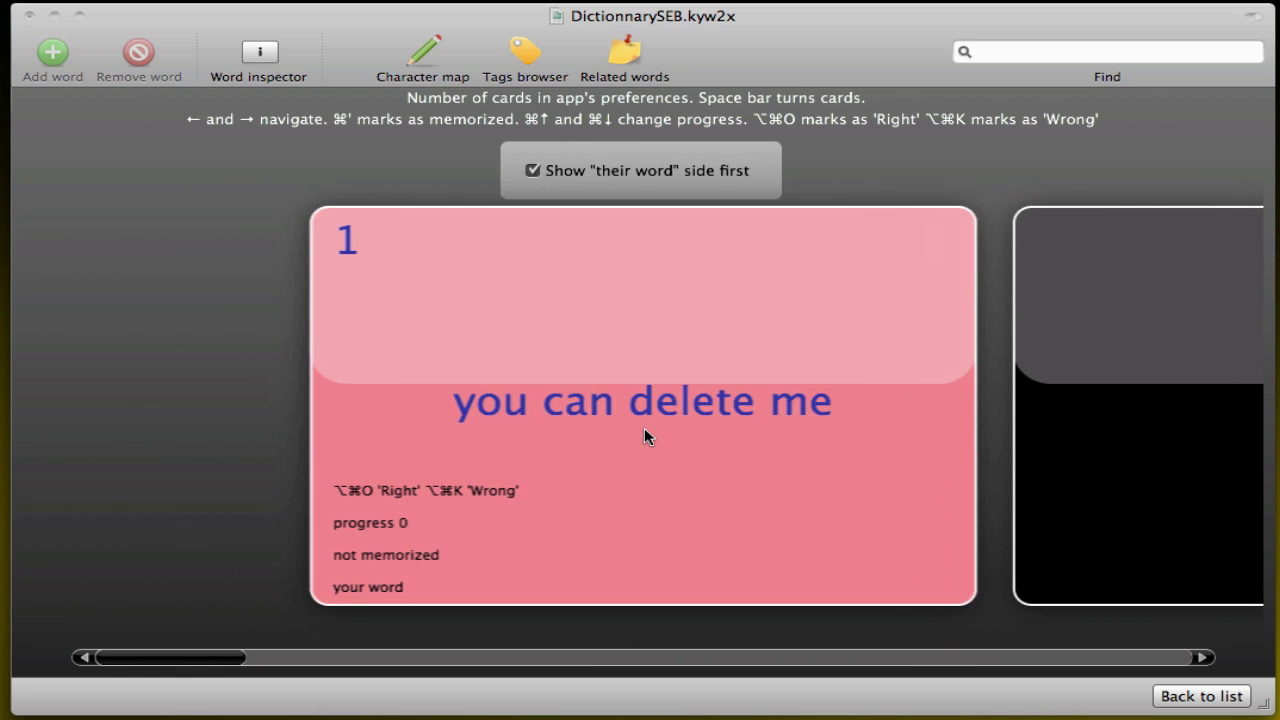
key("space")
key("space")
key("space")
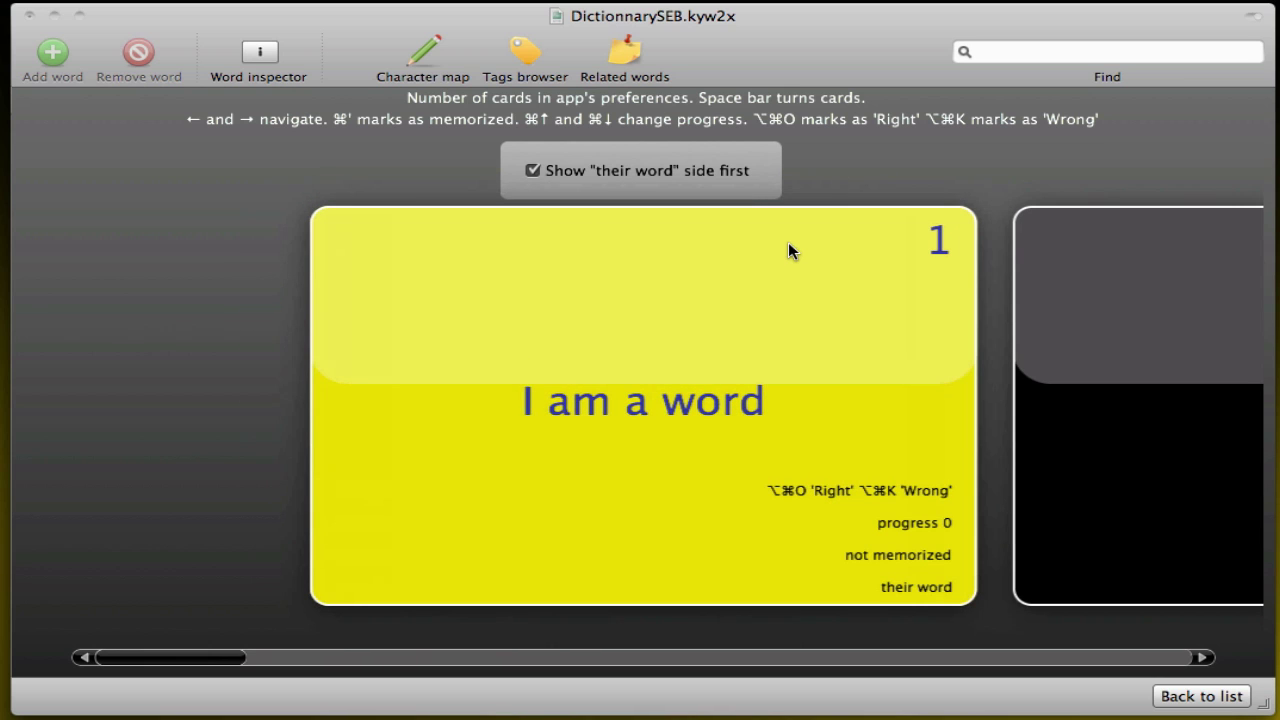
key("Right")
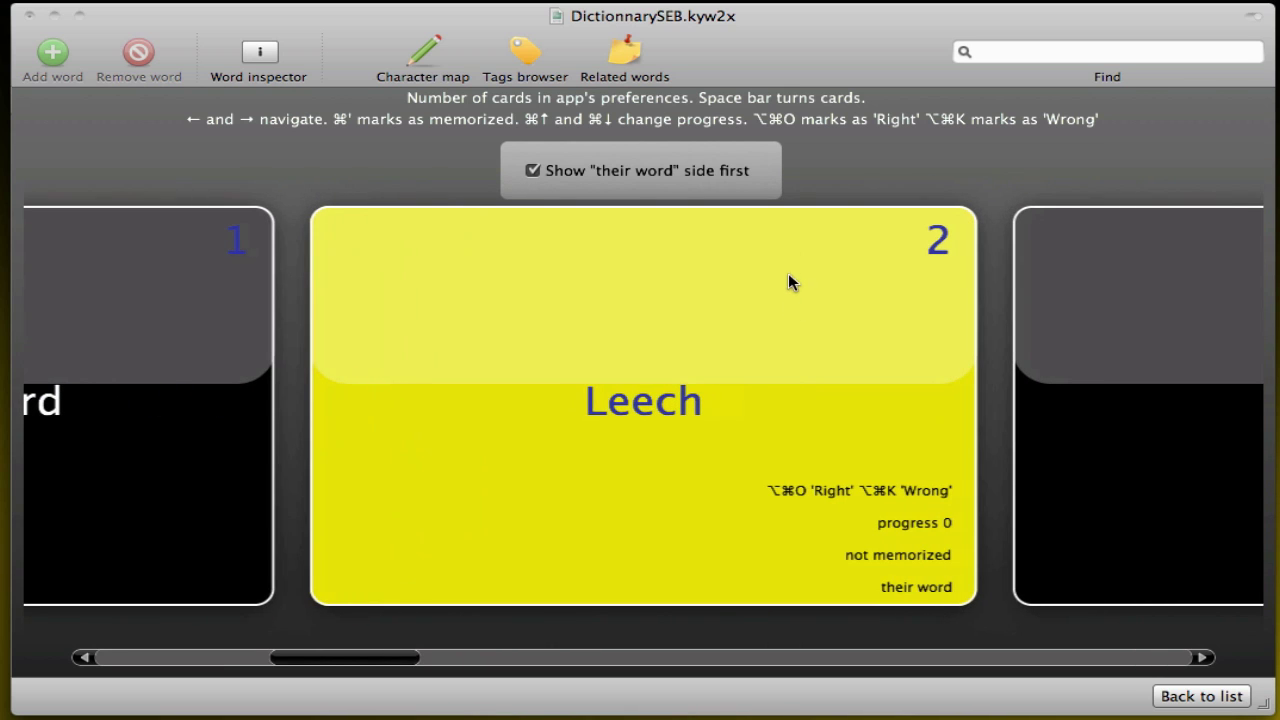
key("space")
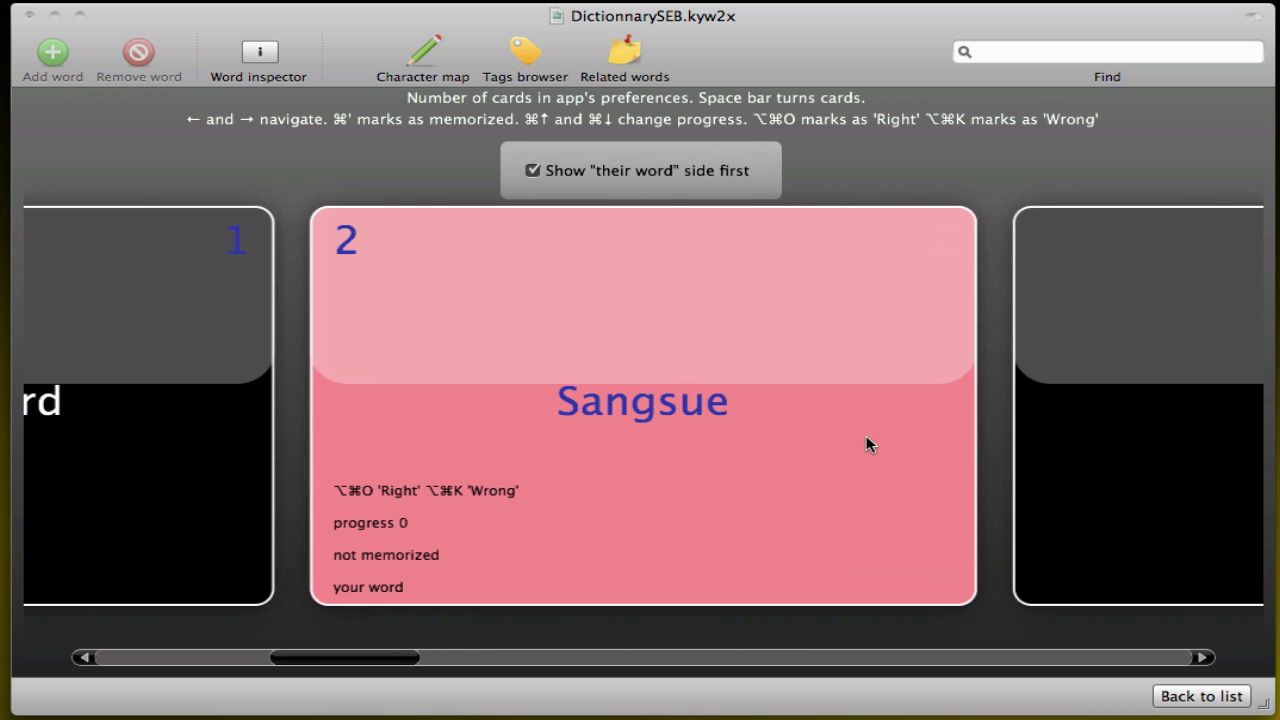
key("alt+super+o")
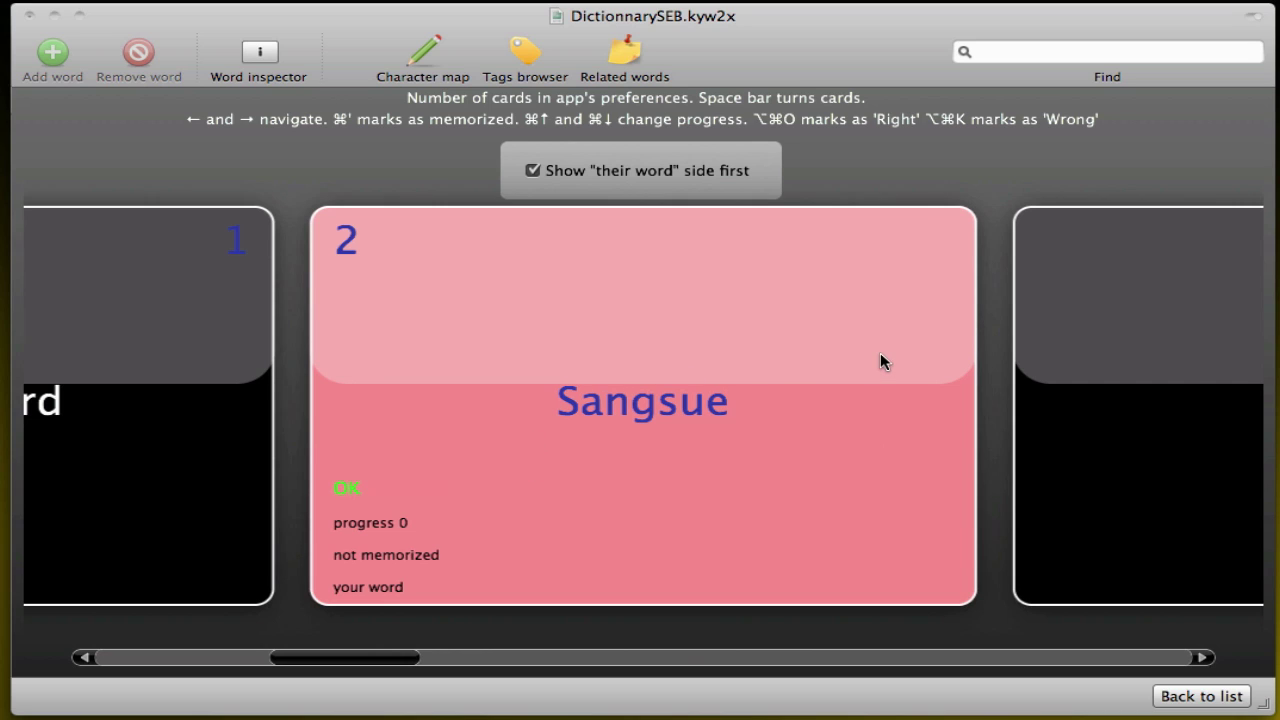
Mark the attempt card as answered wrong, then return to the word list.
key("Right")
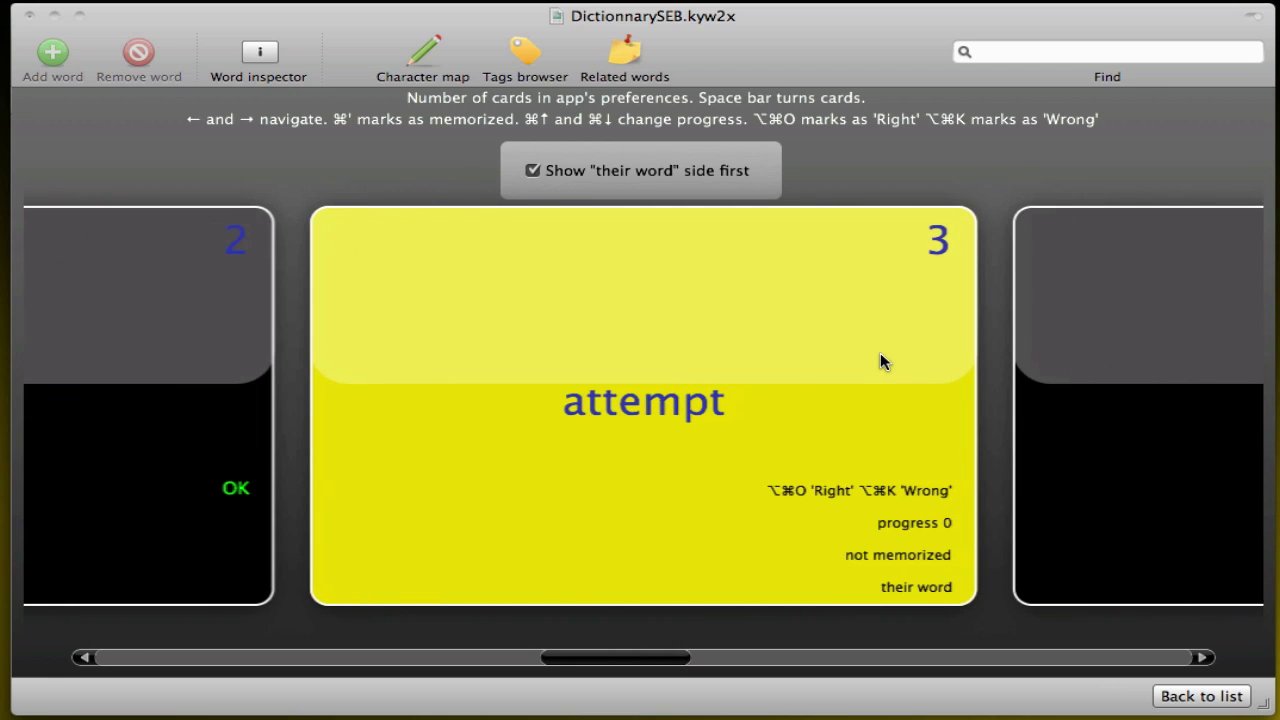
key("space")
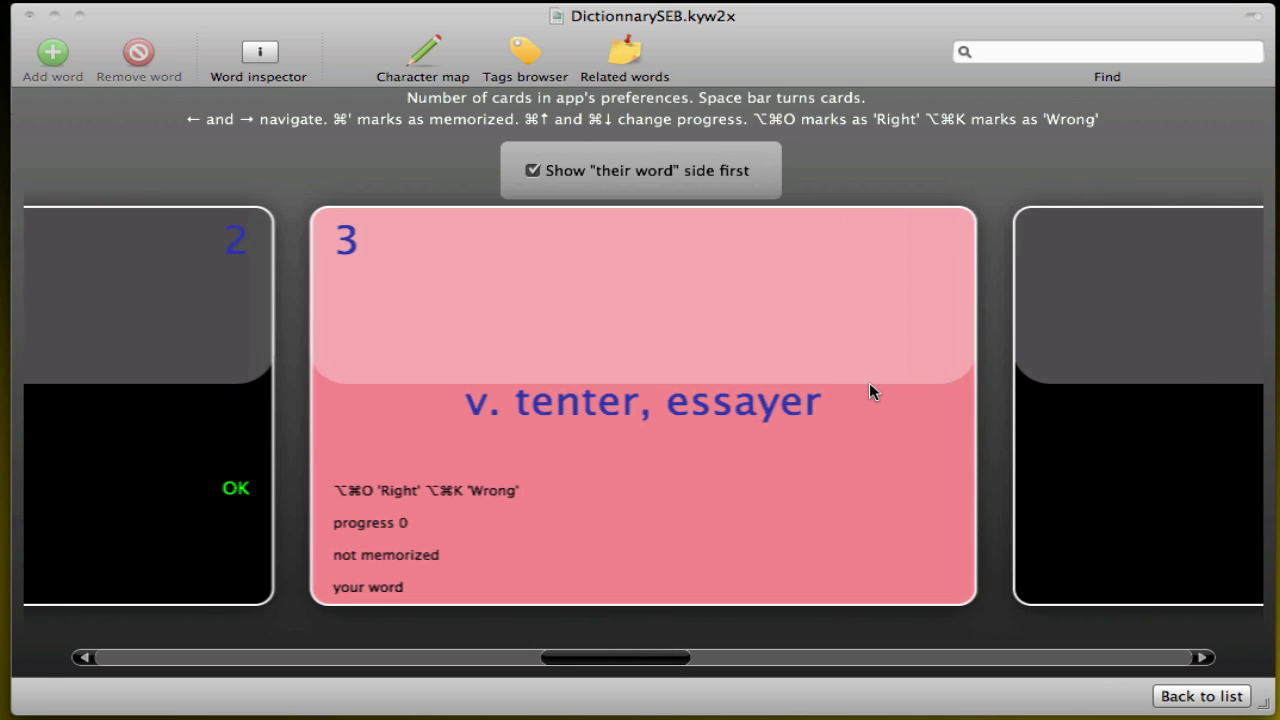
key("alt+super+k")
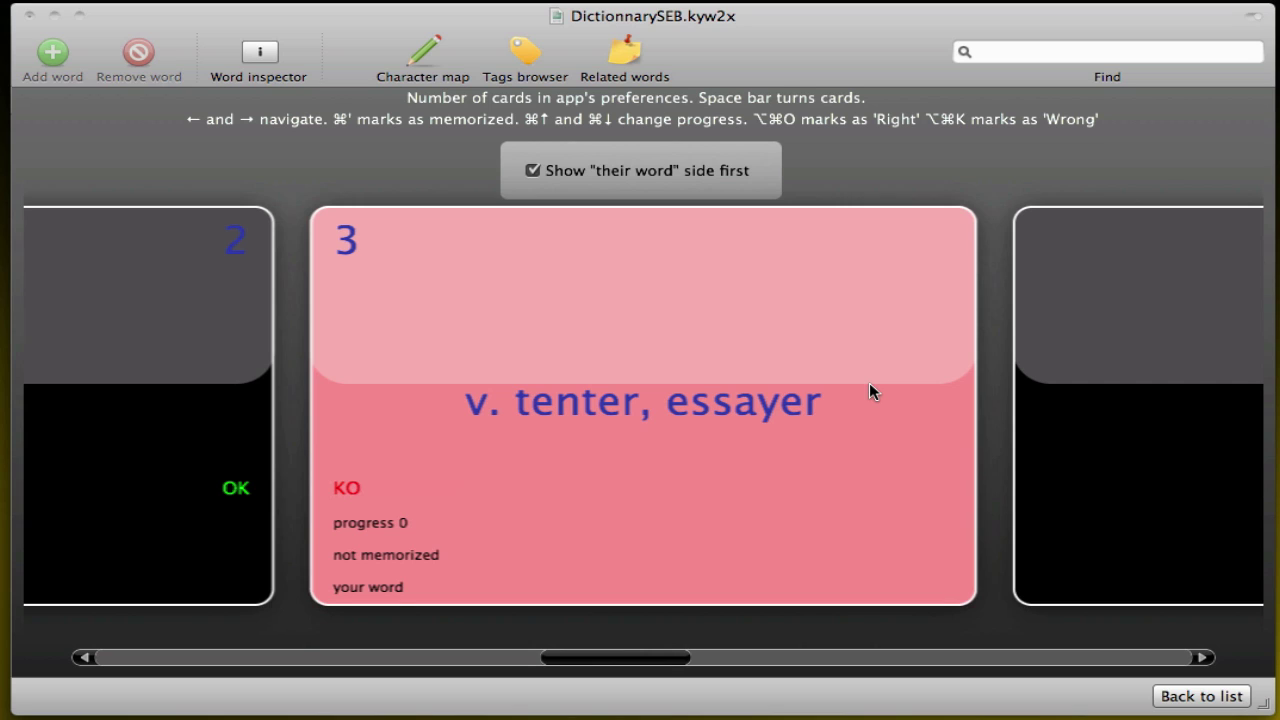
left_click(1208, 698)
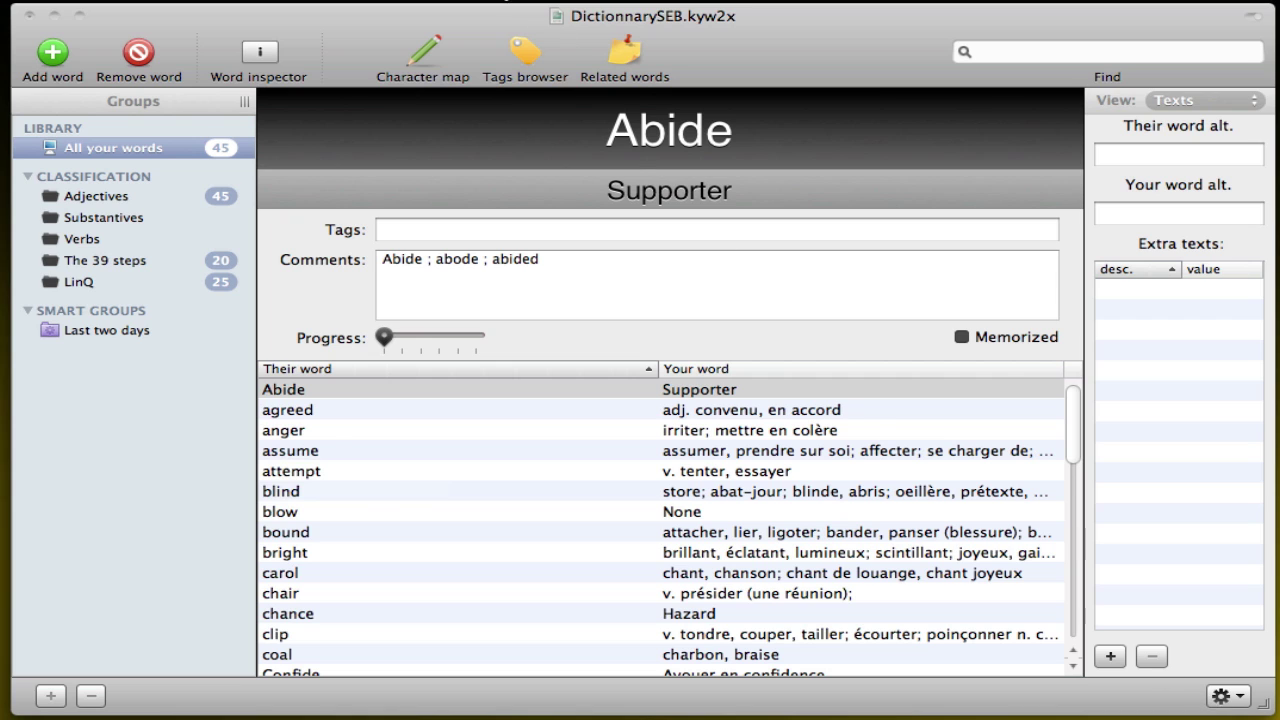
Start a Quick Quiz, answering Wreckage with Débris and Rattlesnake with Serpent à sonnettes.
left_click(410, 2)
left_click(417, 31)
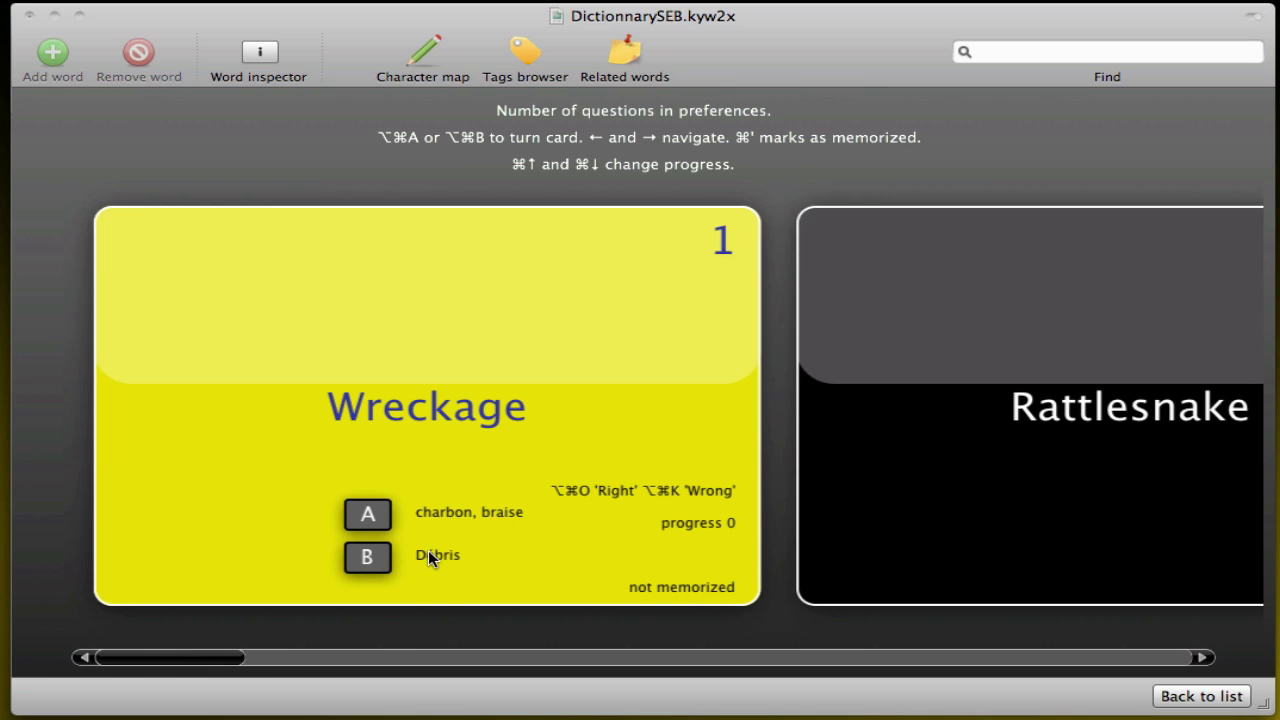
key("alt+super+b")
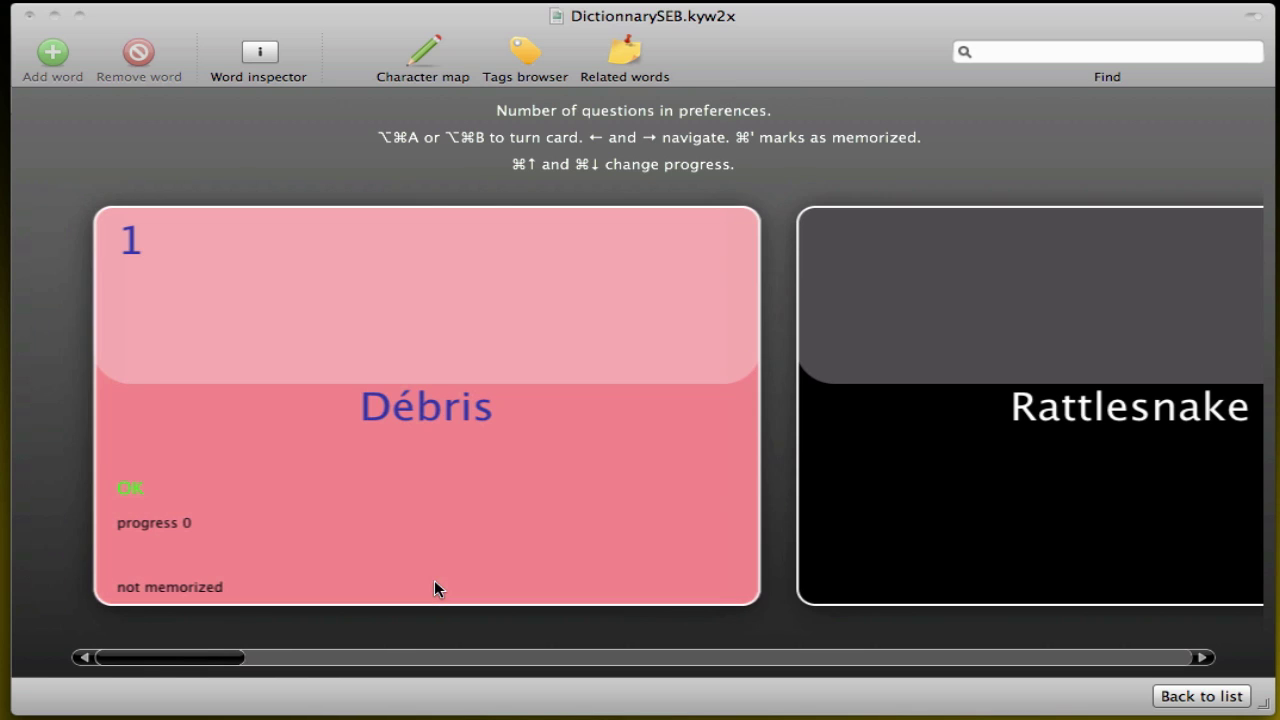
left_click(955, 430)
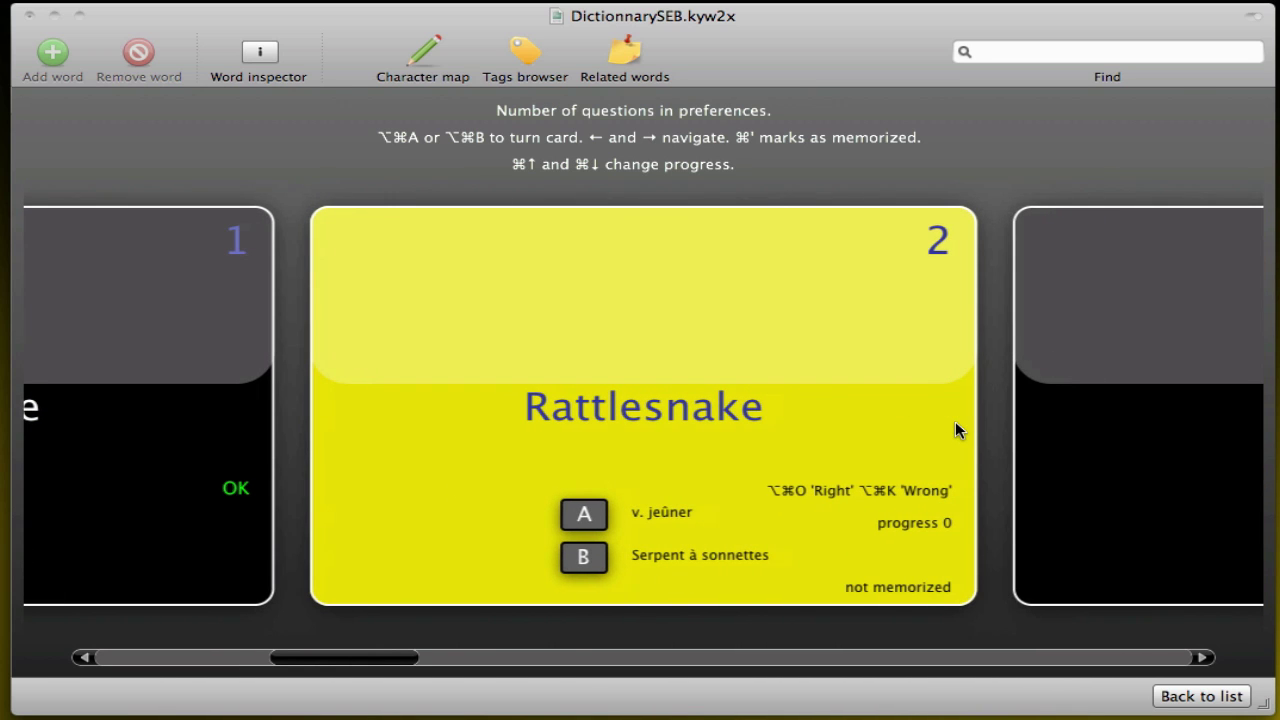
key("alt+super+b")
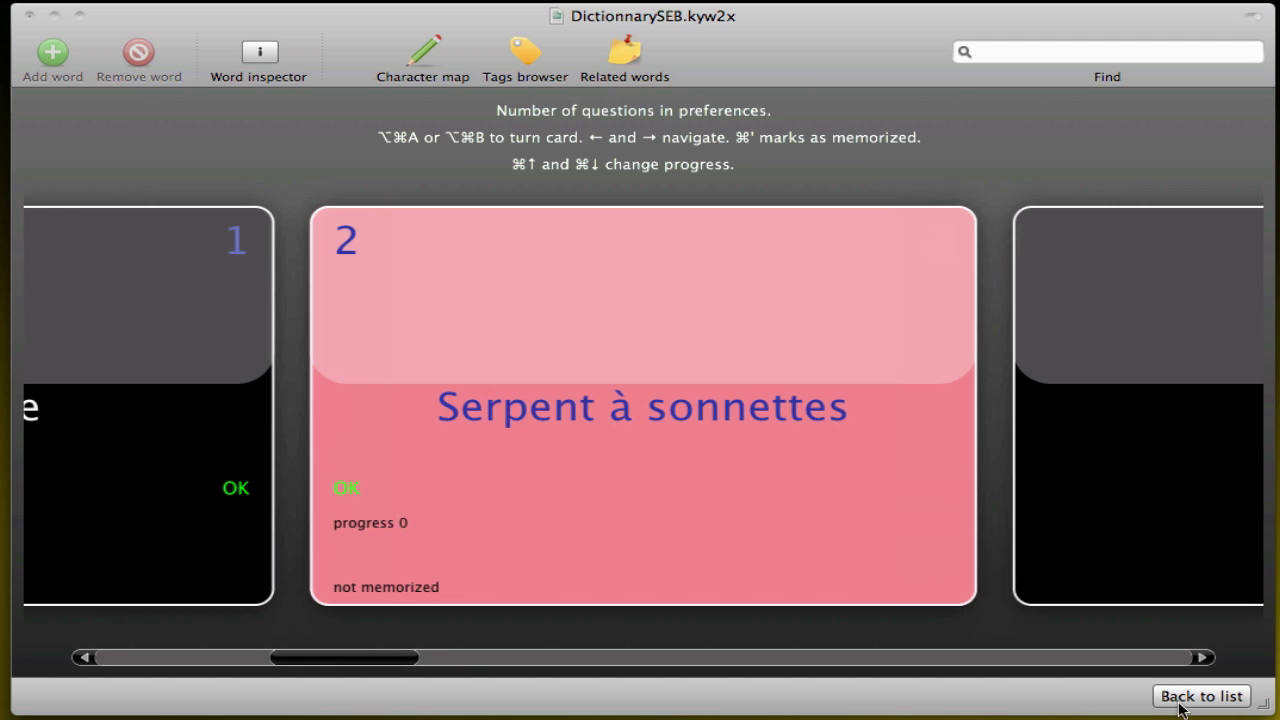
Step ahead to question 4 and back, then answer the Muddy question.
key("Right")
key("Right")
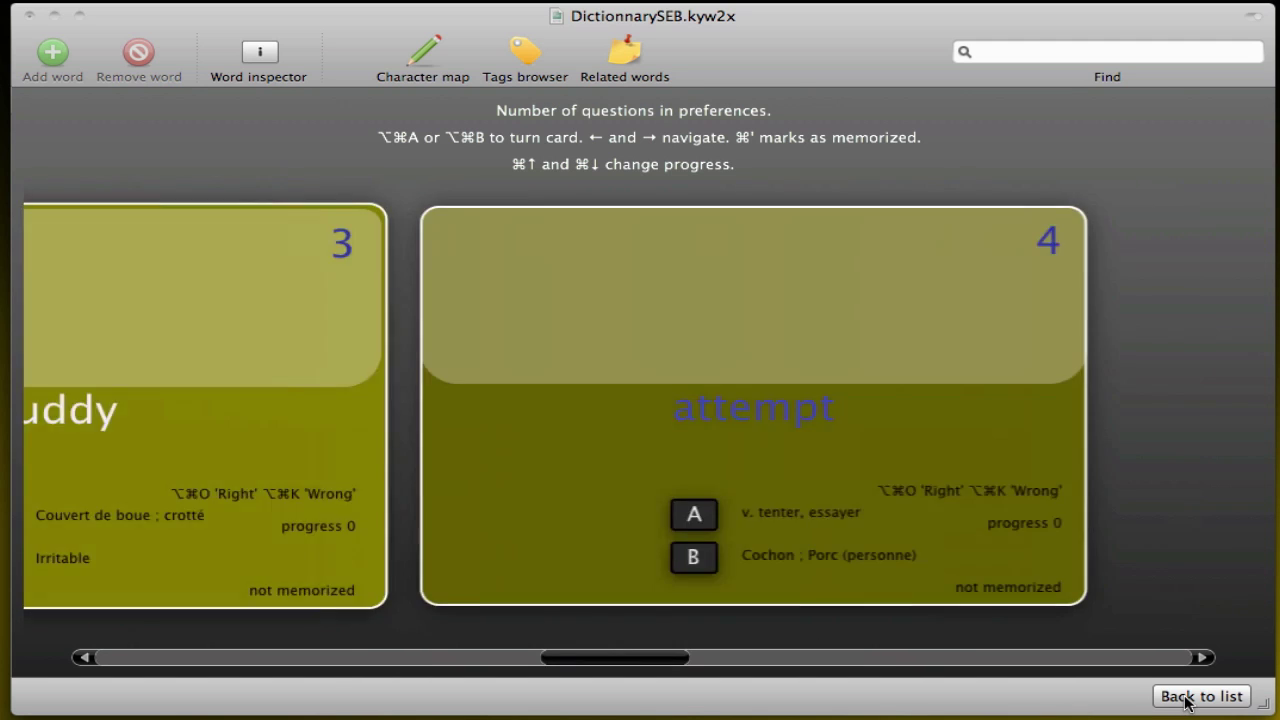
key("Left")
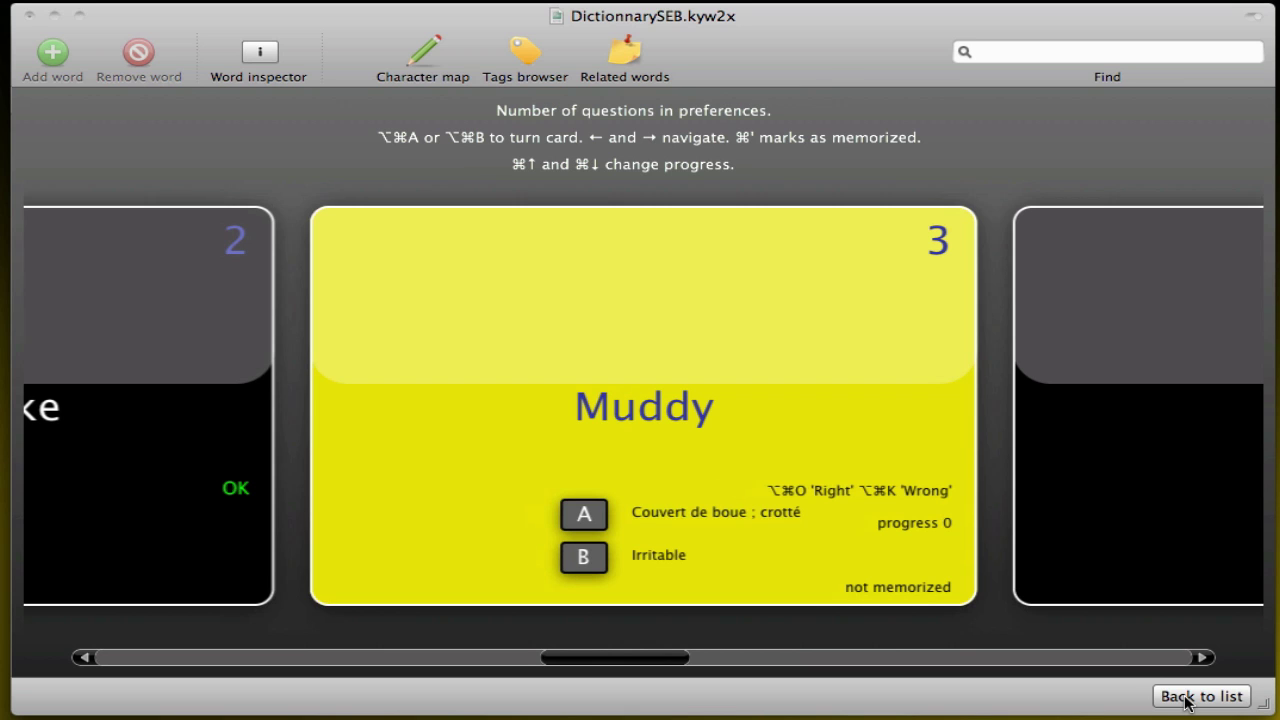
key("alt+super+a")
Leave the quiz and start a Printed Test, scrolling through its page.
left_click(1188, 697)
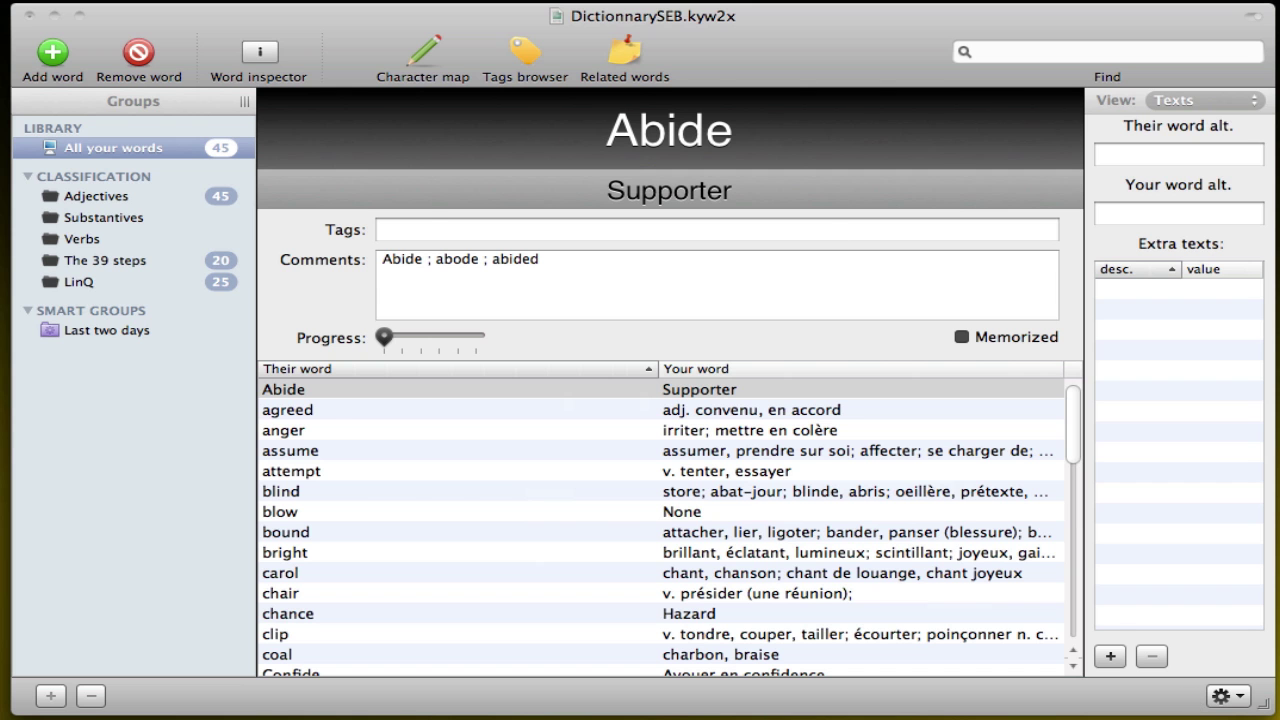
left_click(445, 3)
left_click(457, 49)
scroll(449, 306, "down", 10)
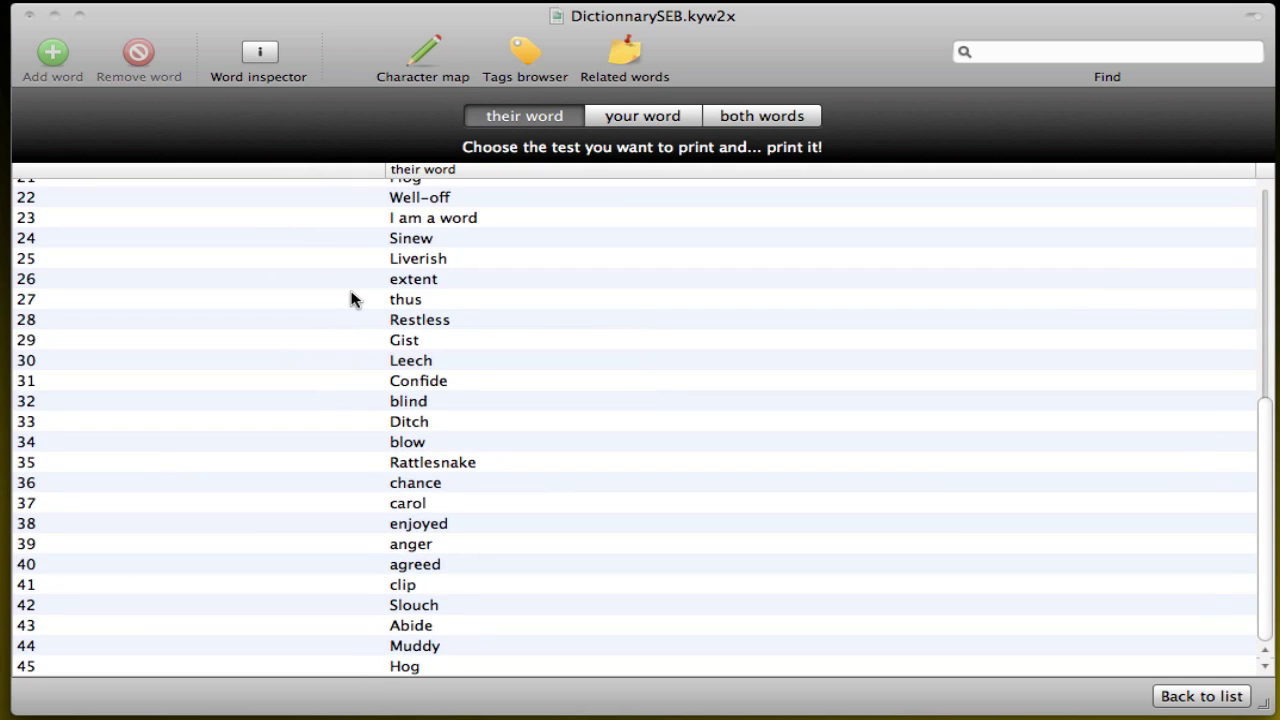
scroll(352, 299, "up", 10)
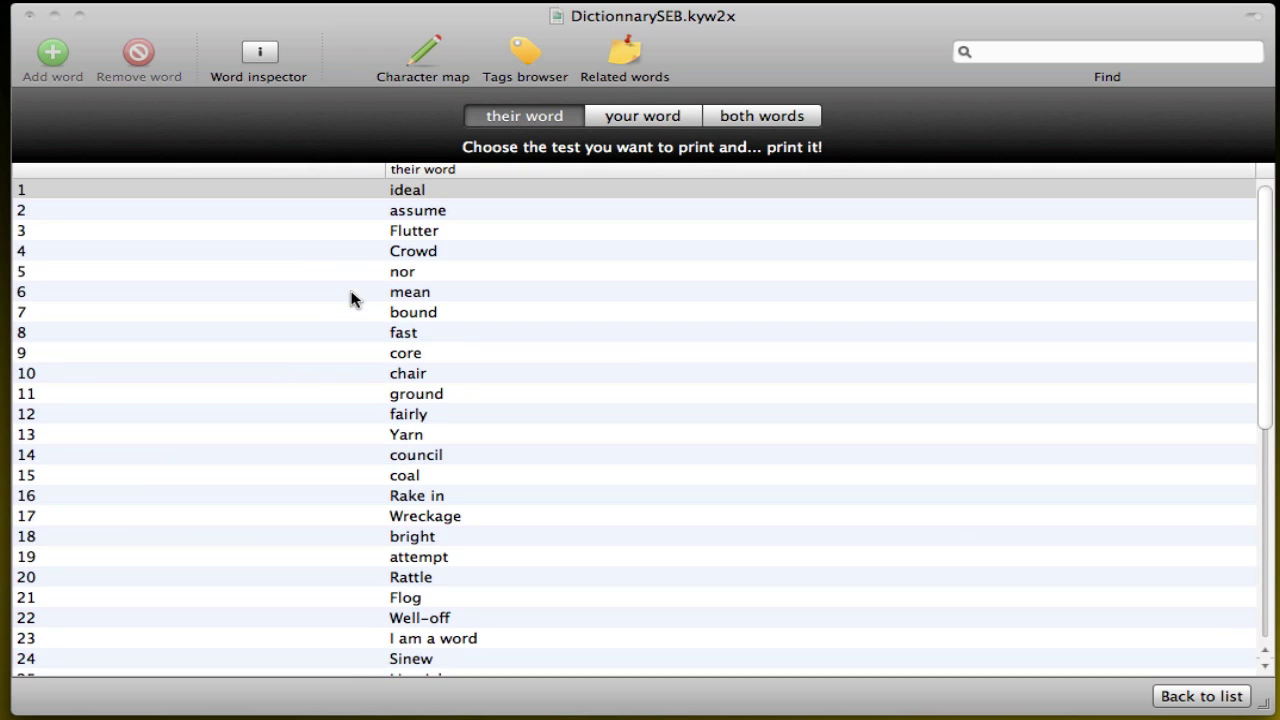
Switch the printed test between translations, original words and both words.
left_click(609, 120)
left_click(558, 113)
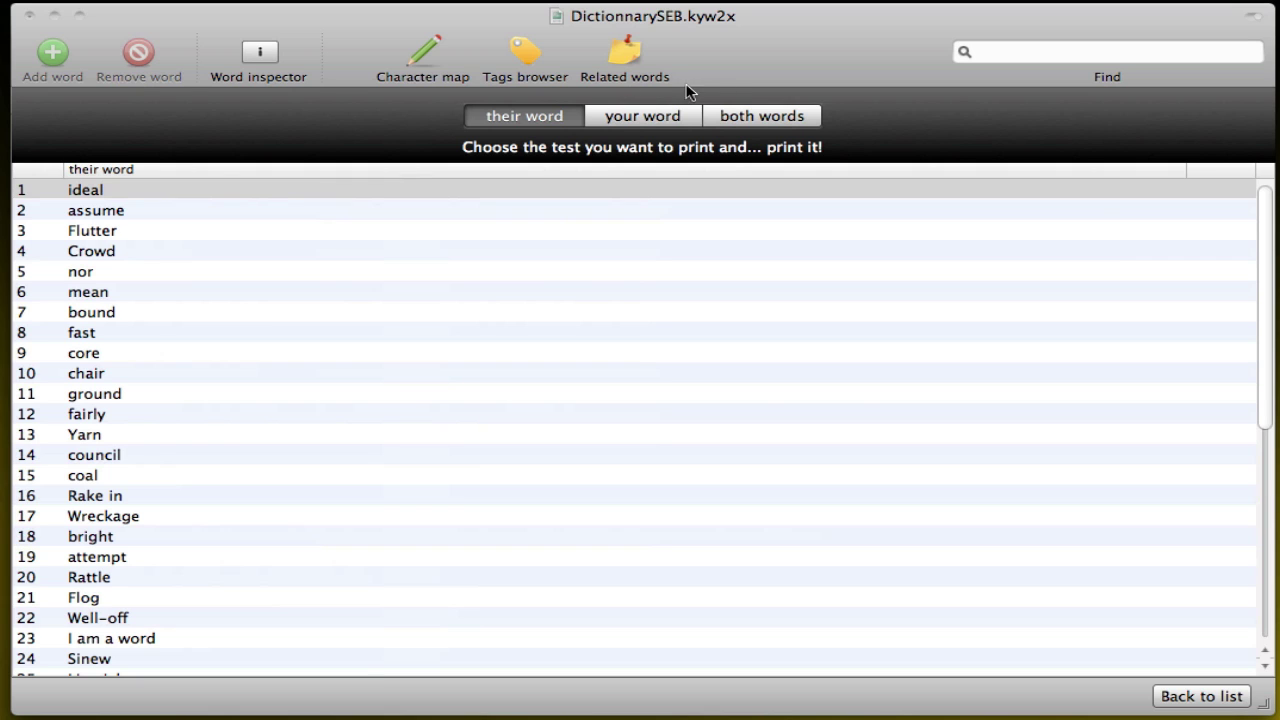
left_click(736, 120)
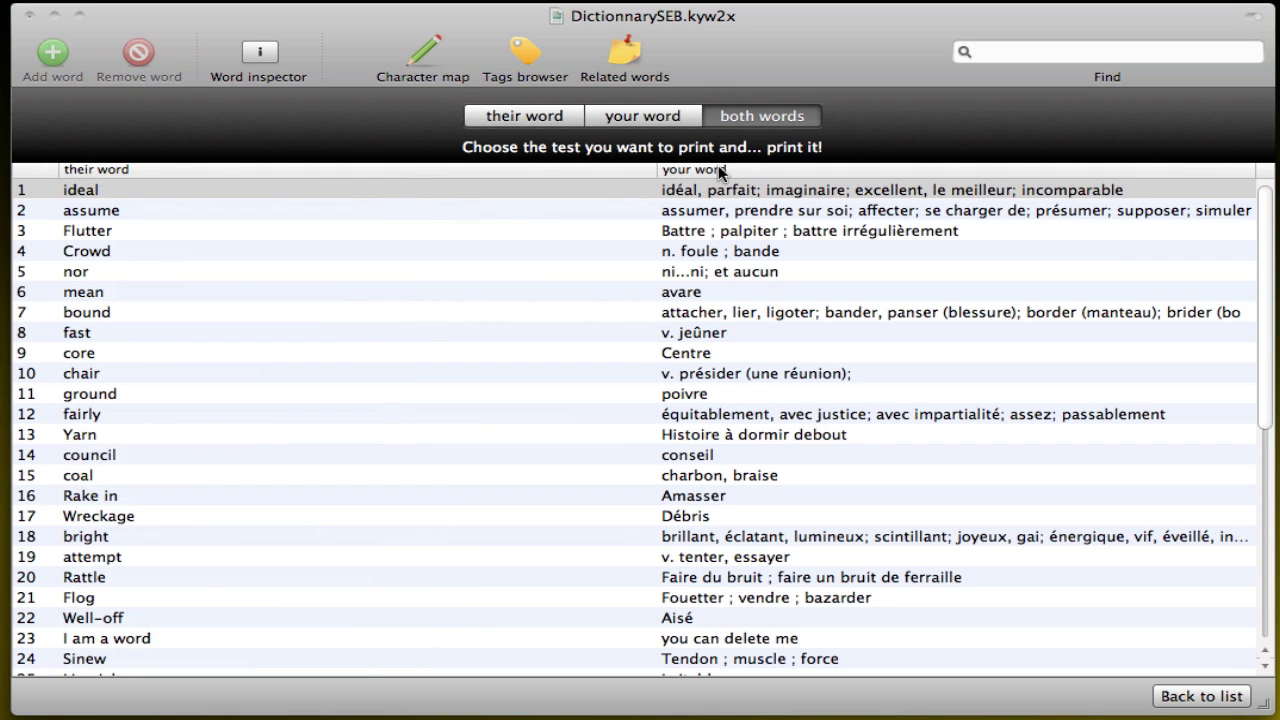
Show only their word in the printed test, then go back to the word list.
left_click(112, 0)
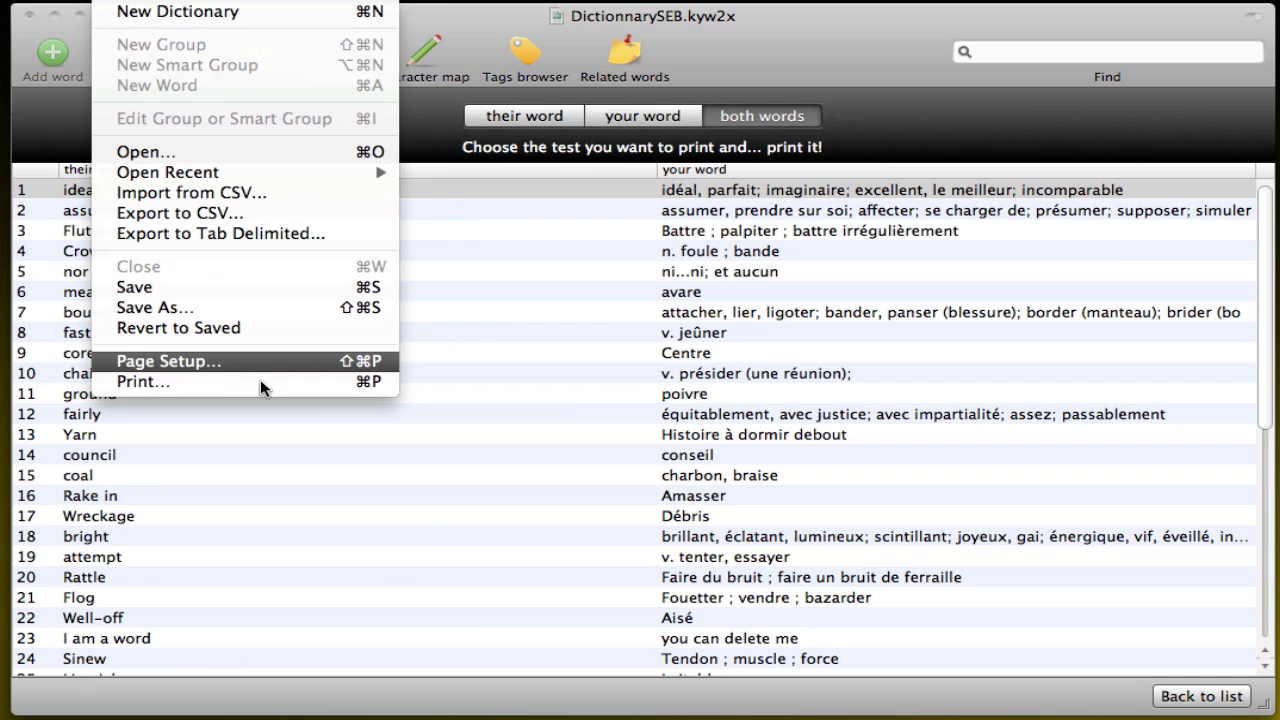
left_click(568, 130)
left_click(568, 124)
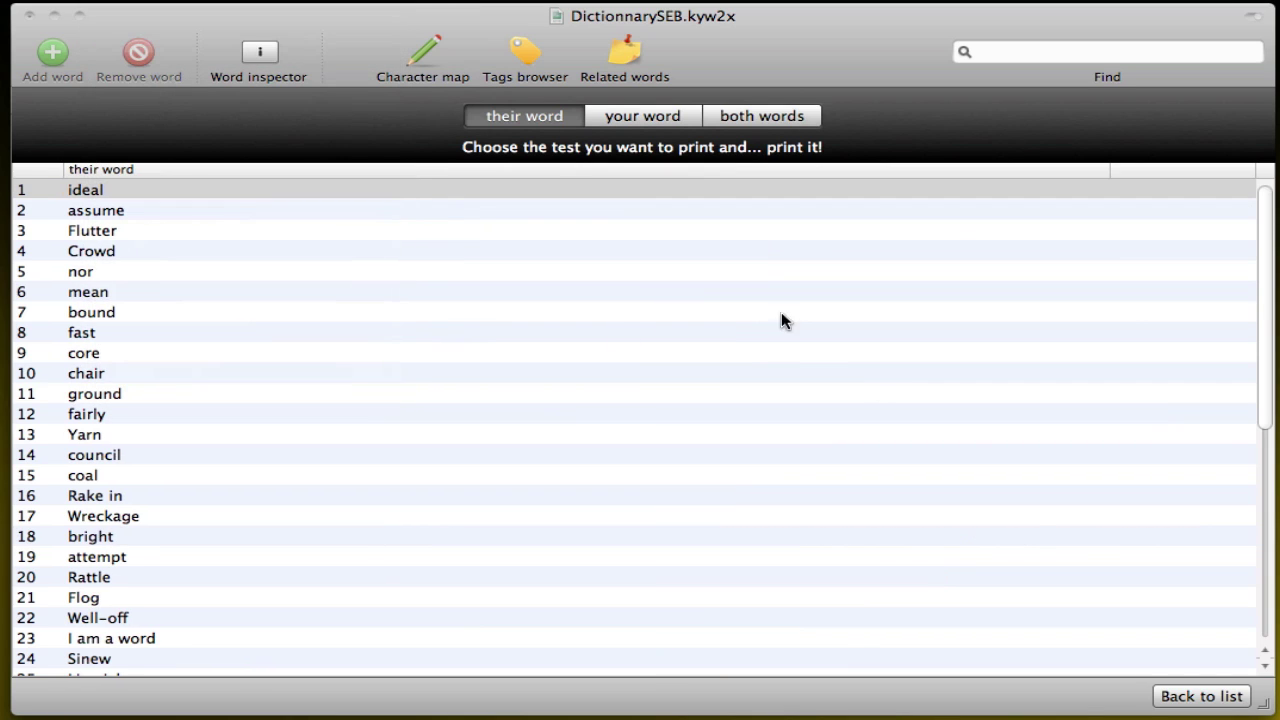
left_click(1220, 697)
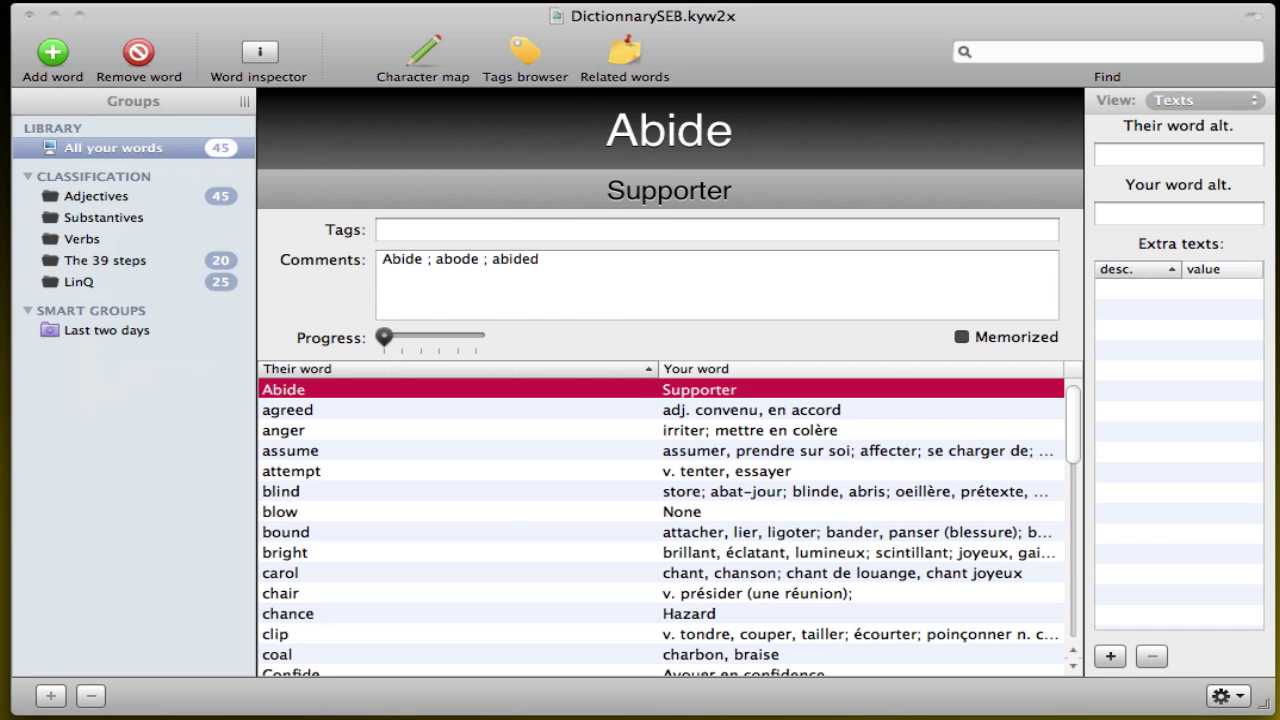
left_click(405, 2)
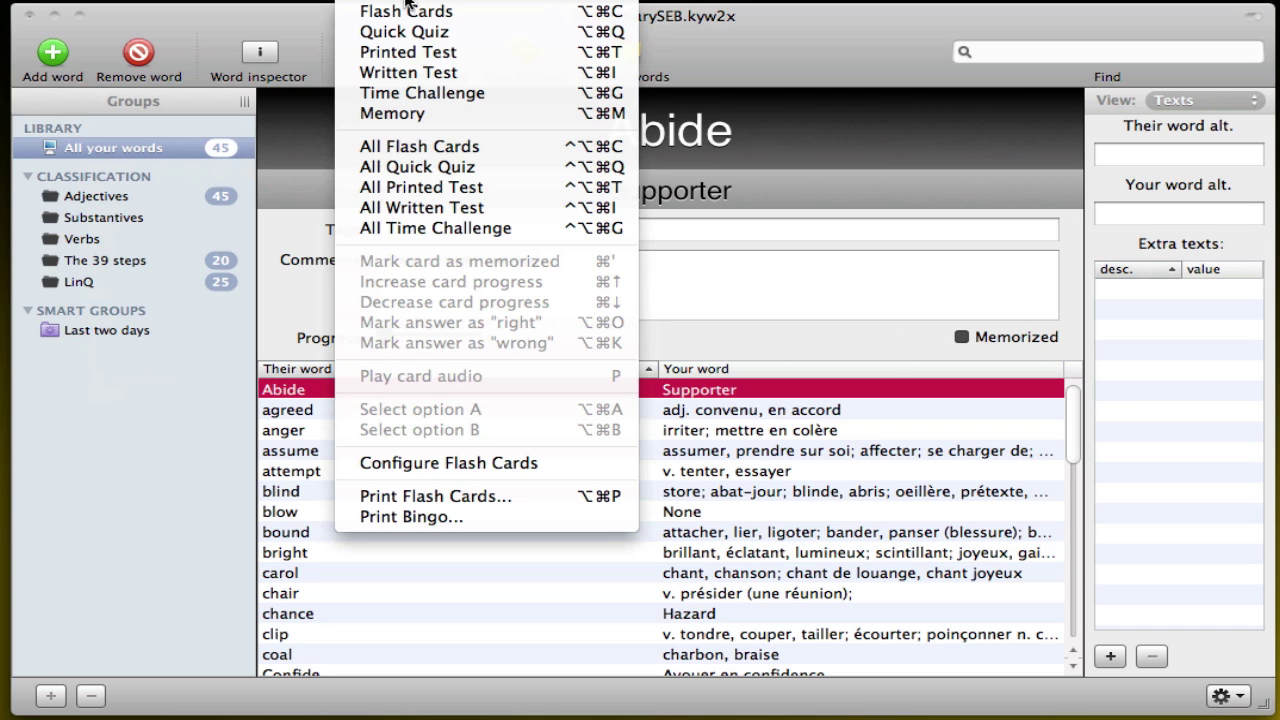
left_click(477, 73)
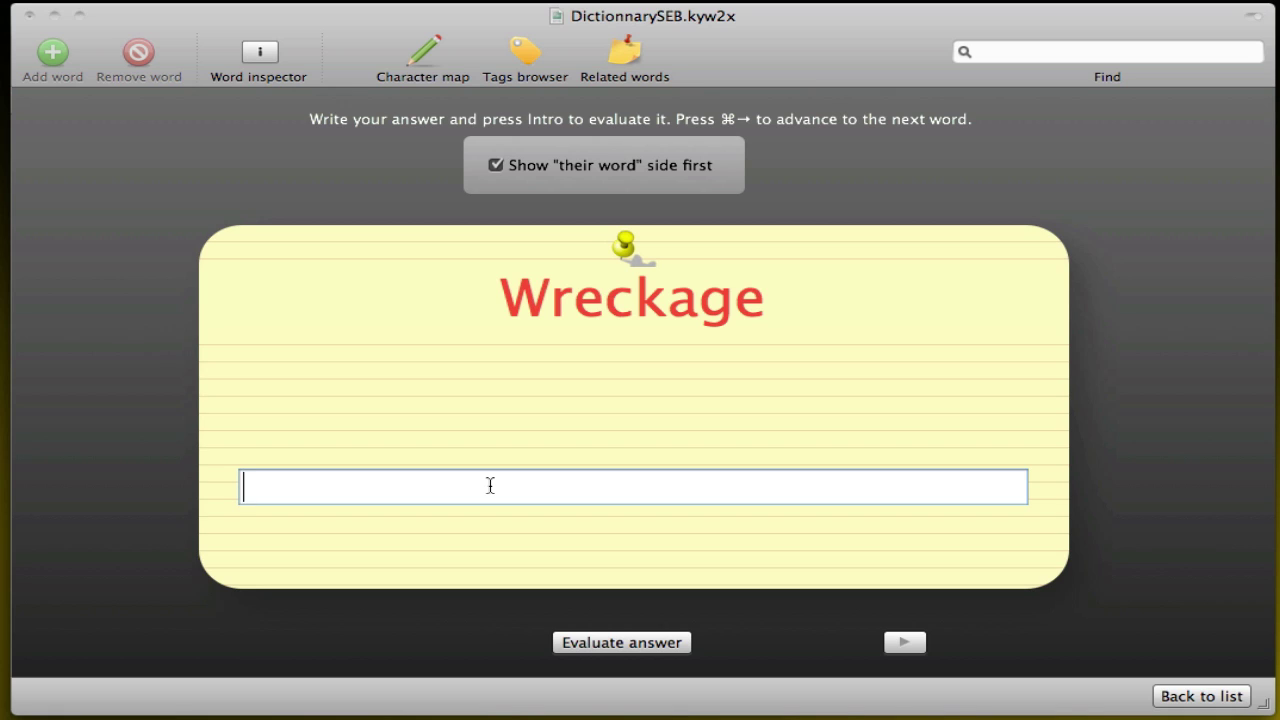
left_click(651, 645)
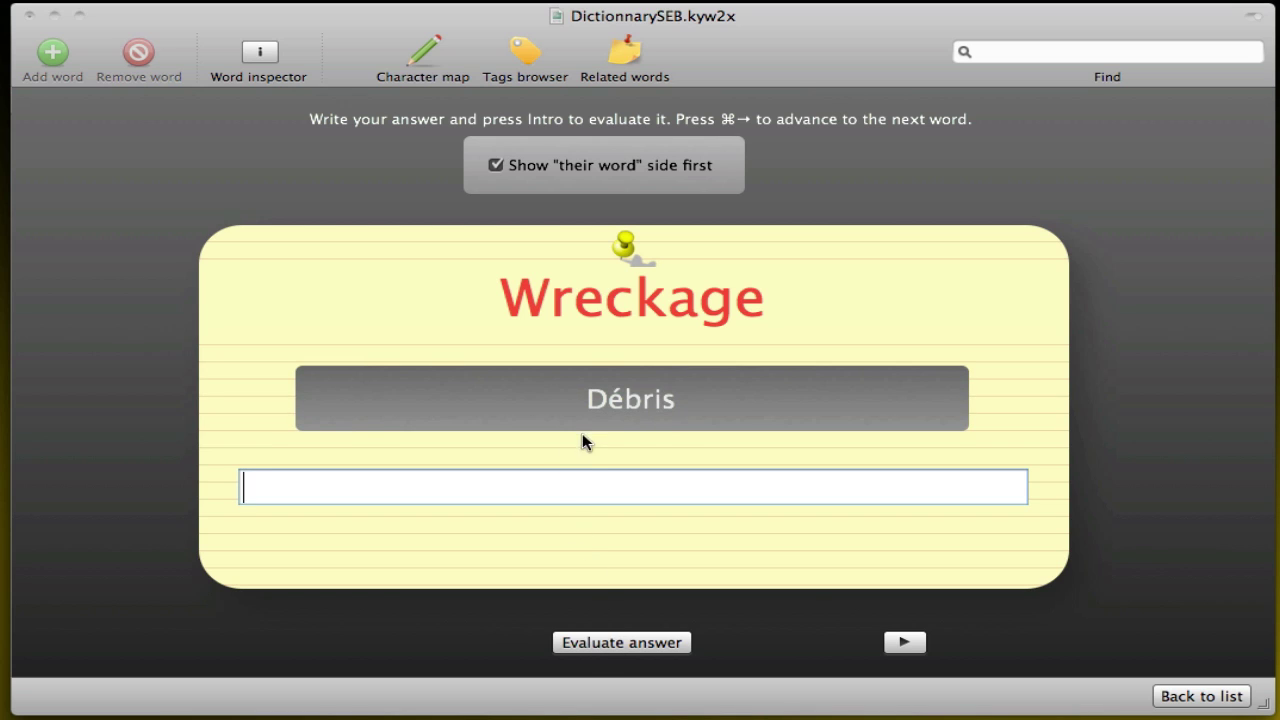
left_click(890, 646)
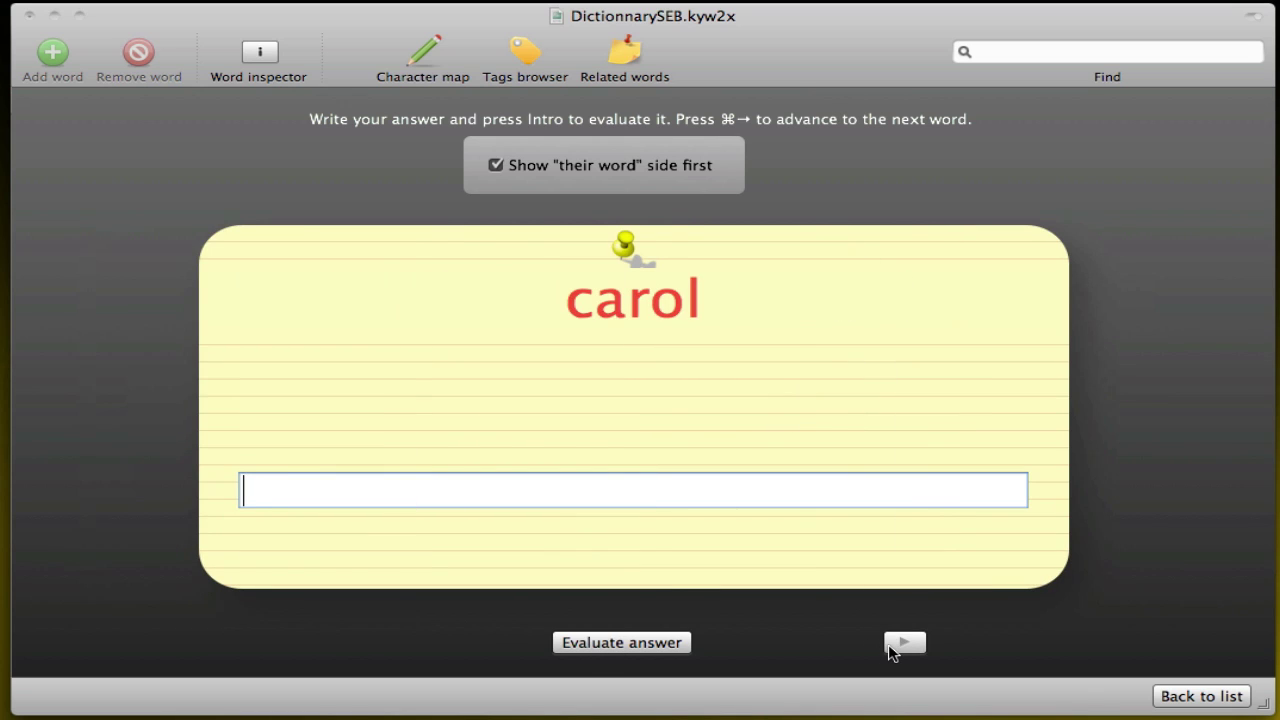
left_click(668, 645)
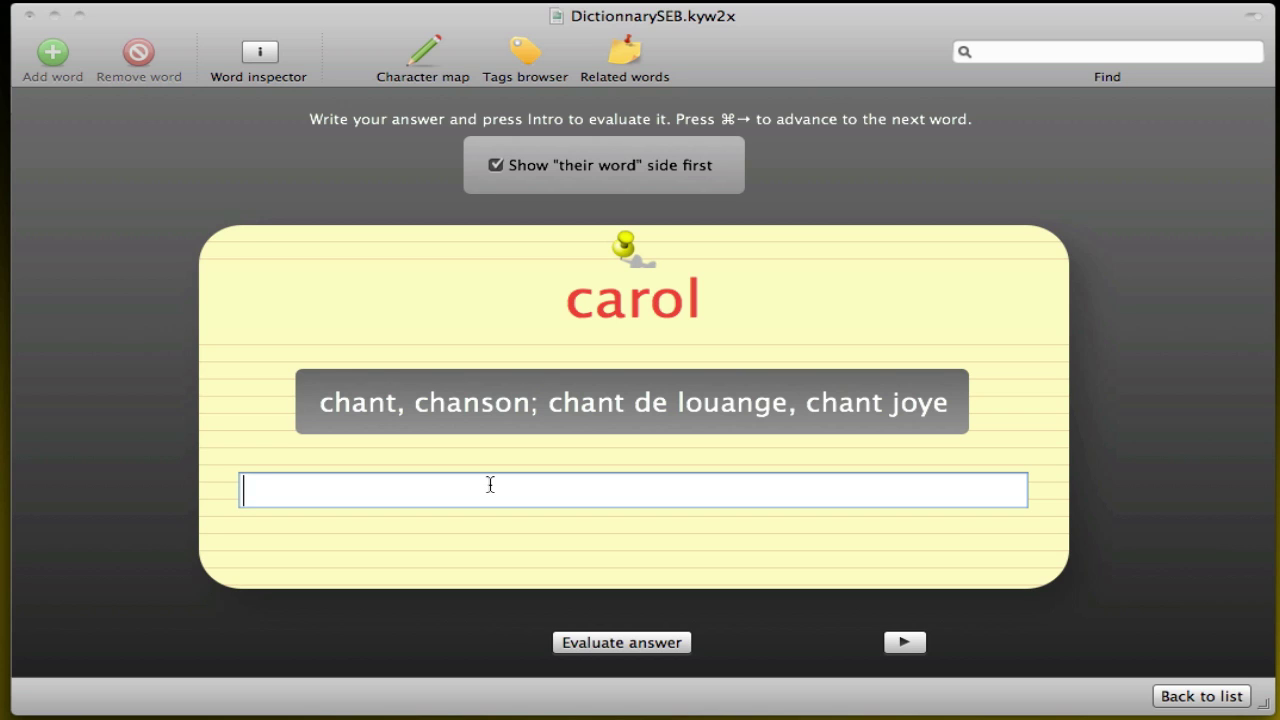
Return to the word list and start a Time Challenge from the Exercises menu.
left_click(1201, 697)
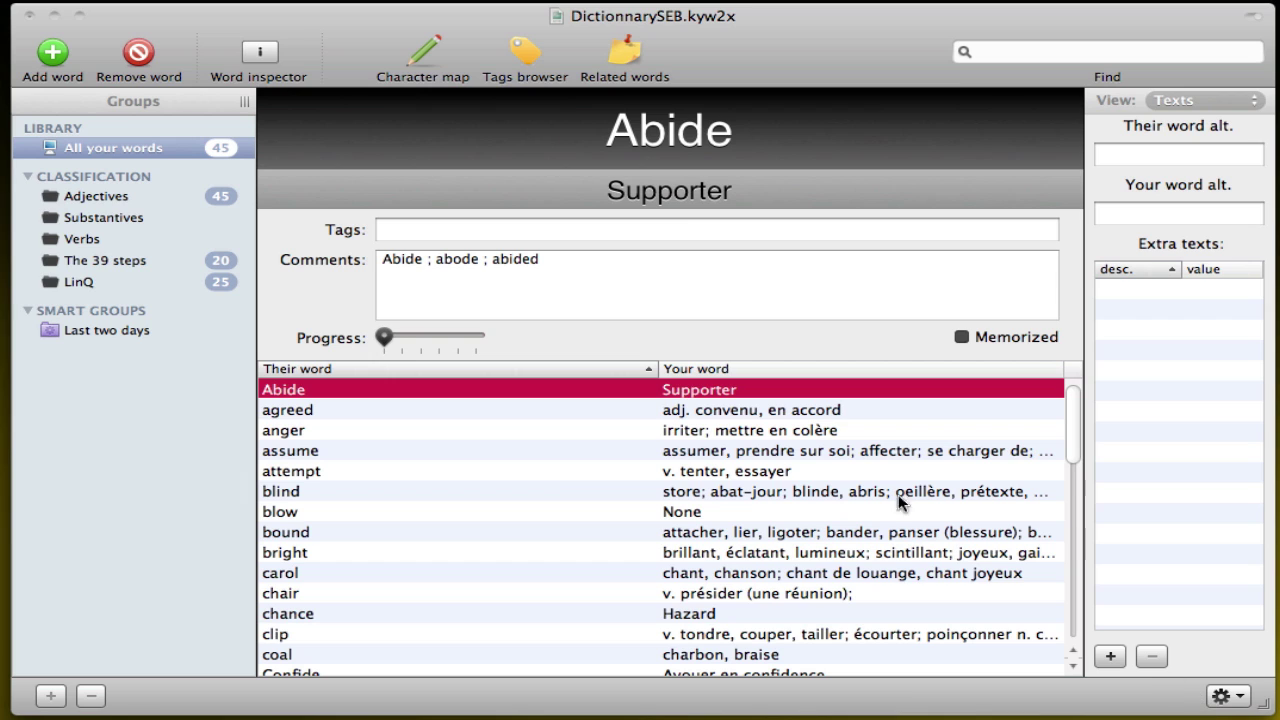
left_click(422, 2)
left_click(438, 4)
left_click(432, 3)
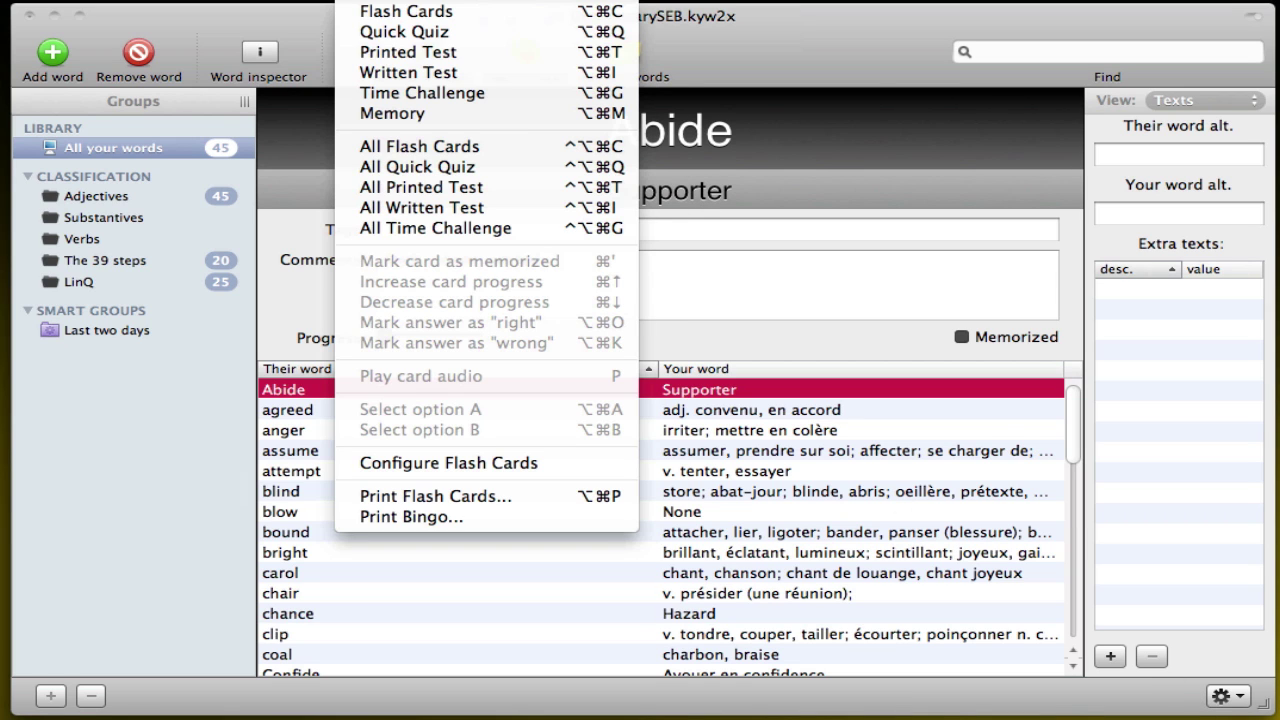
left_click(445, 98)
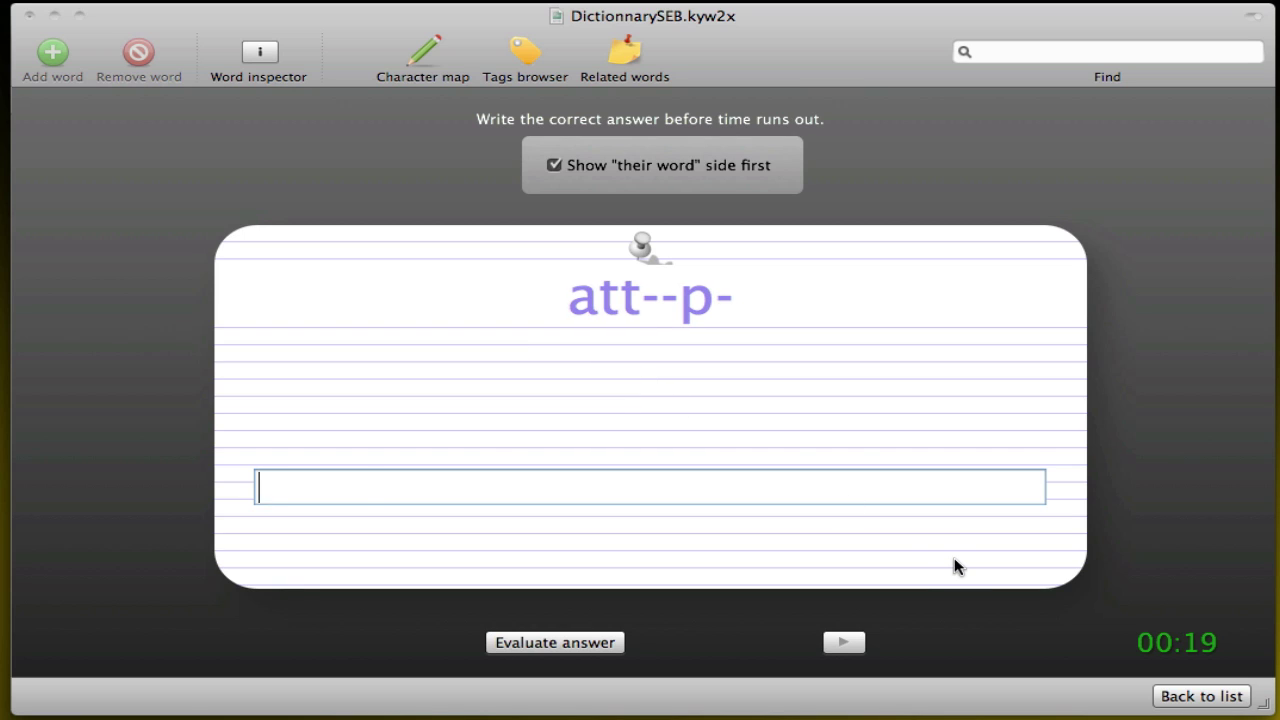
Answer the Time Challenge card with 'attempt', then go back to the word list.
type("attempt")
key("Return")
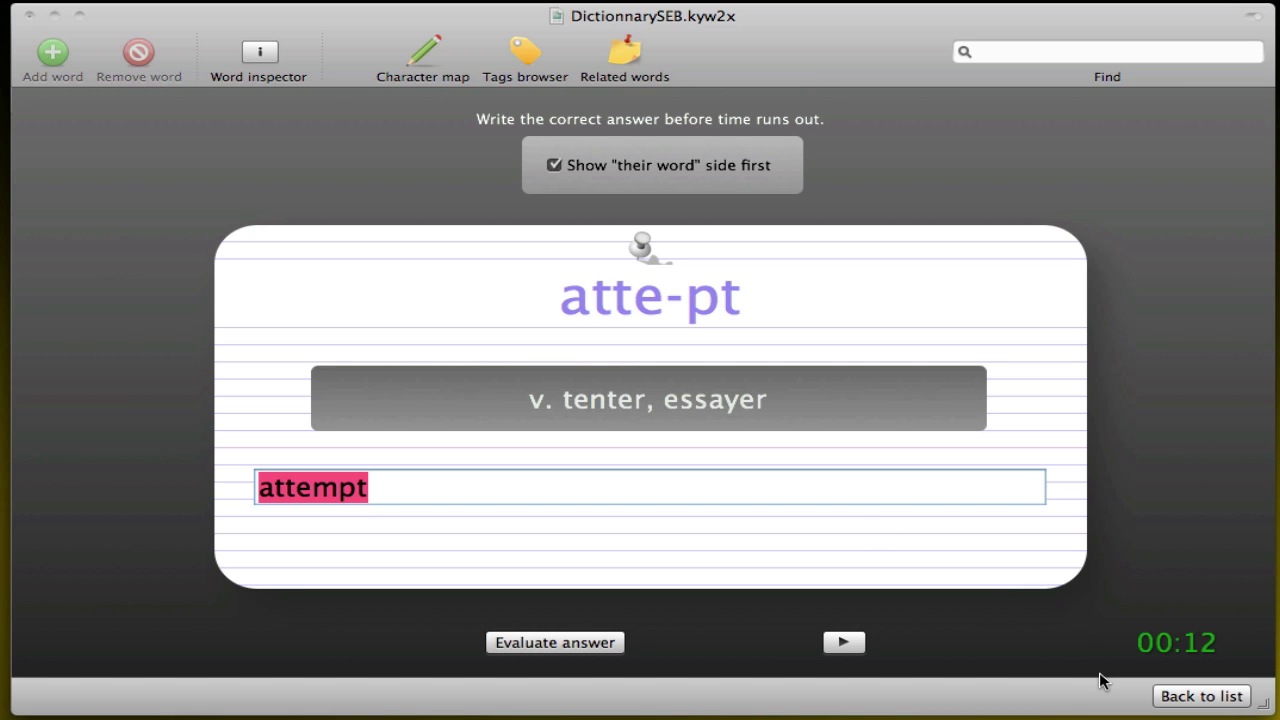
left_click(1226, 699)
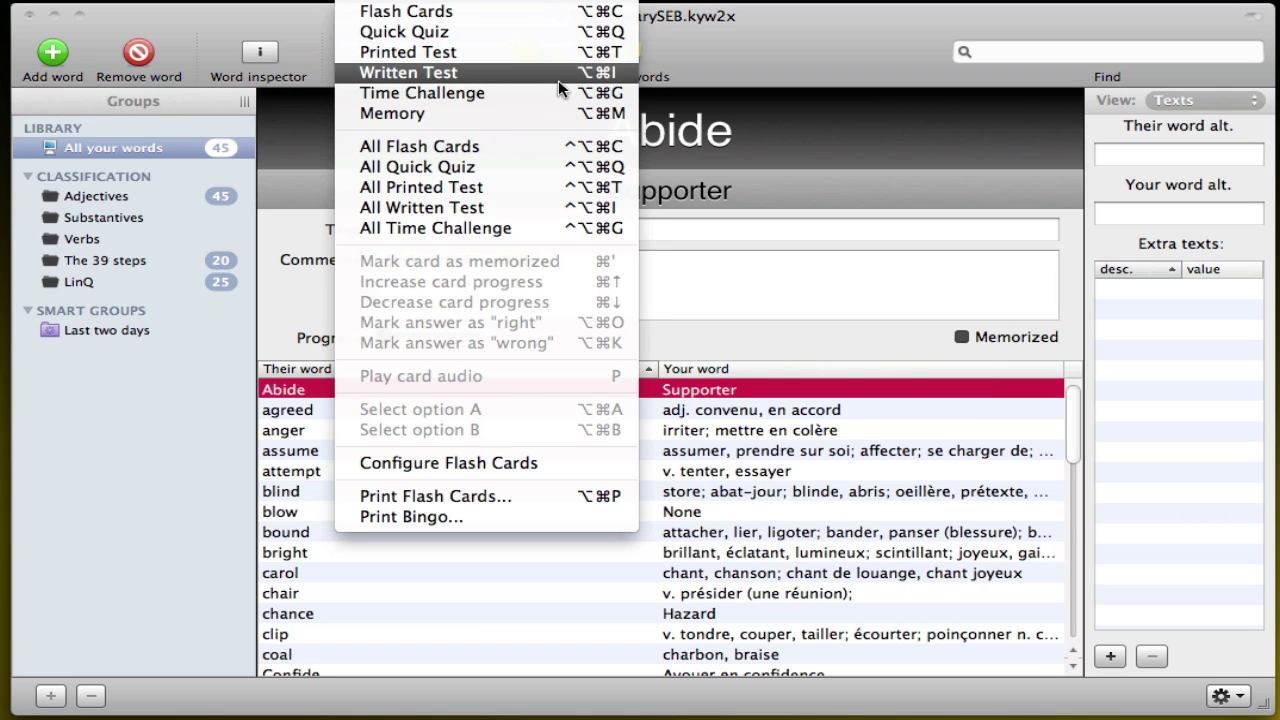
left_click(560, 113)
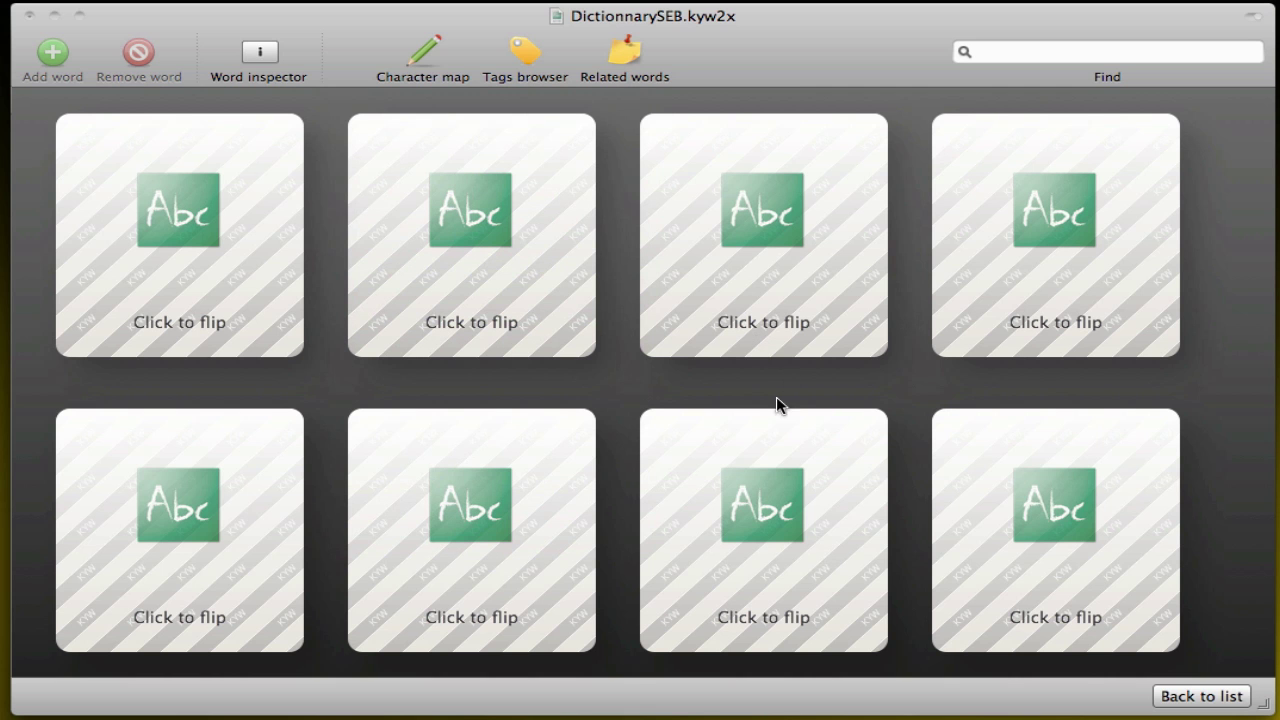
left_click(187, 233)
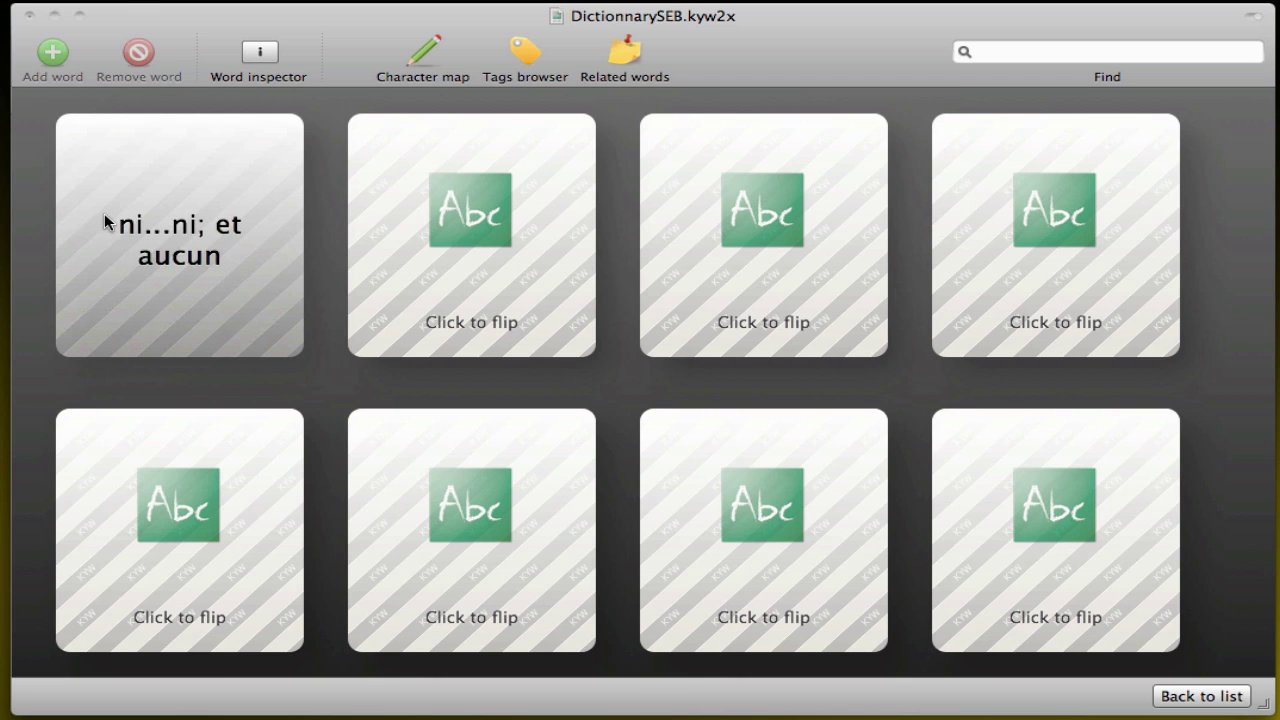
left_click(751, 460)
left_click(743, 286)
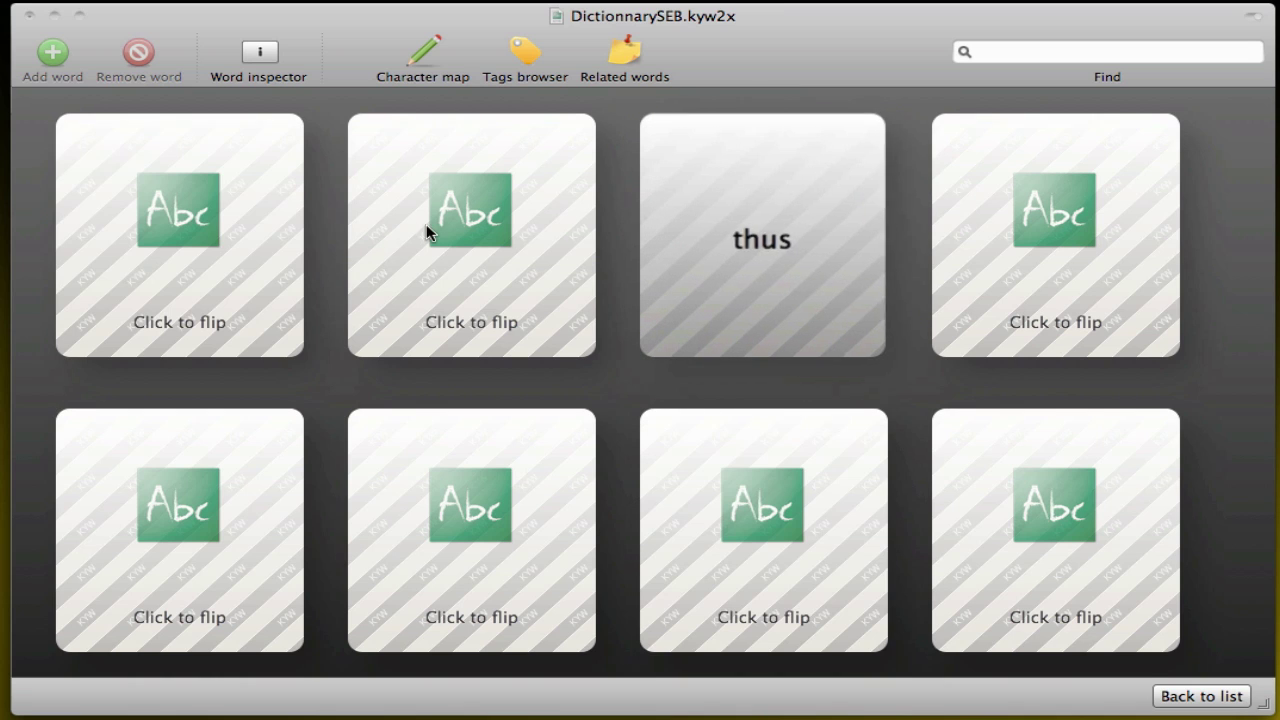
left_click(426, 228)
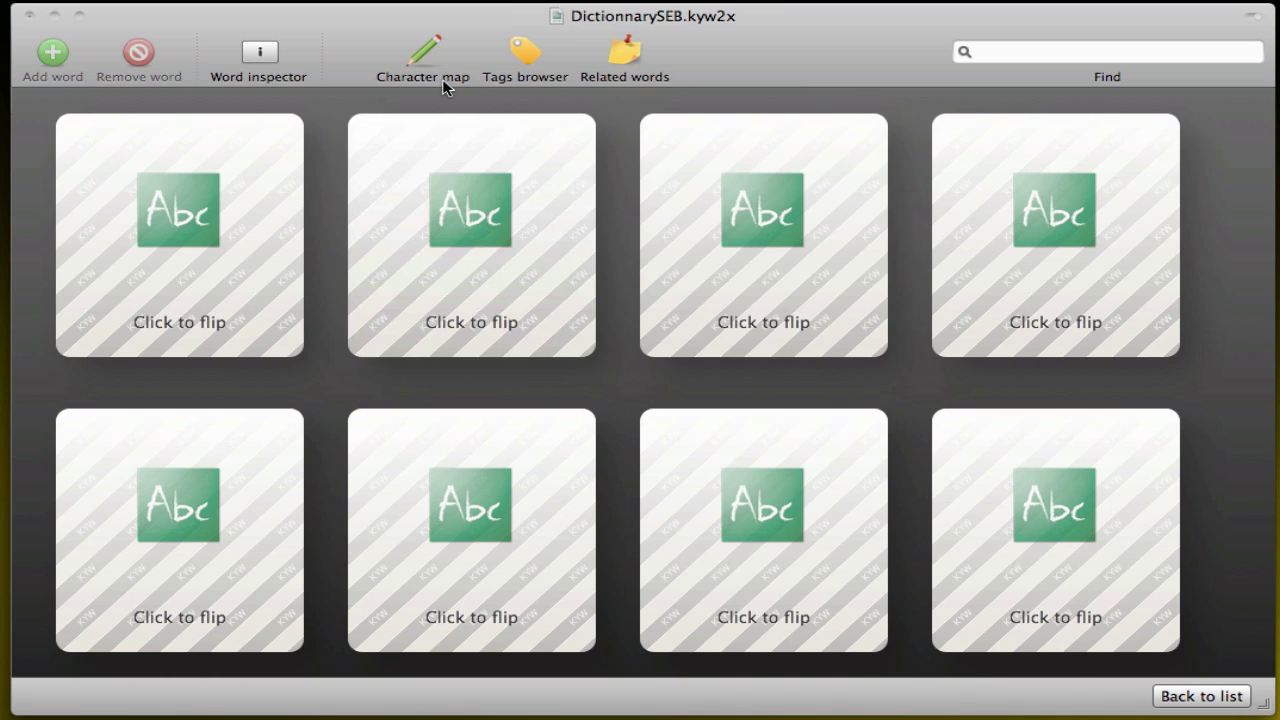
left_click(430, 2)
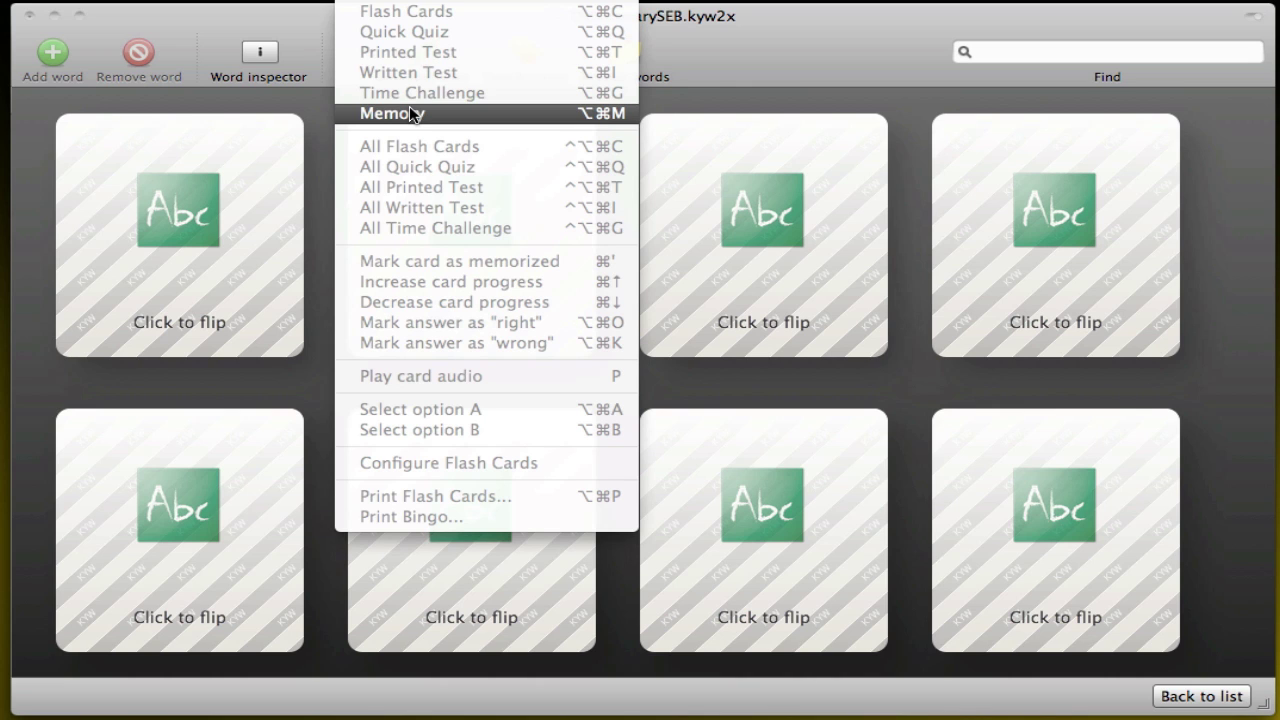
left_click(751, 30)
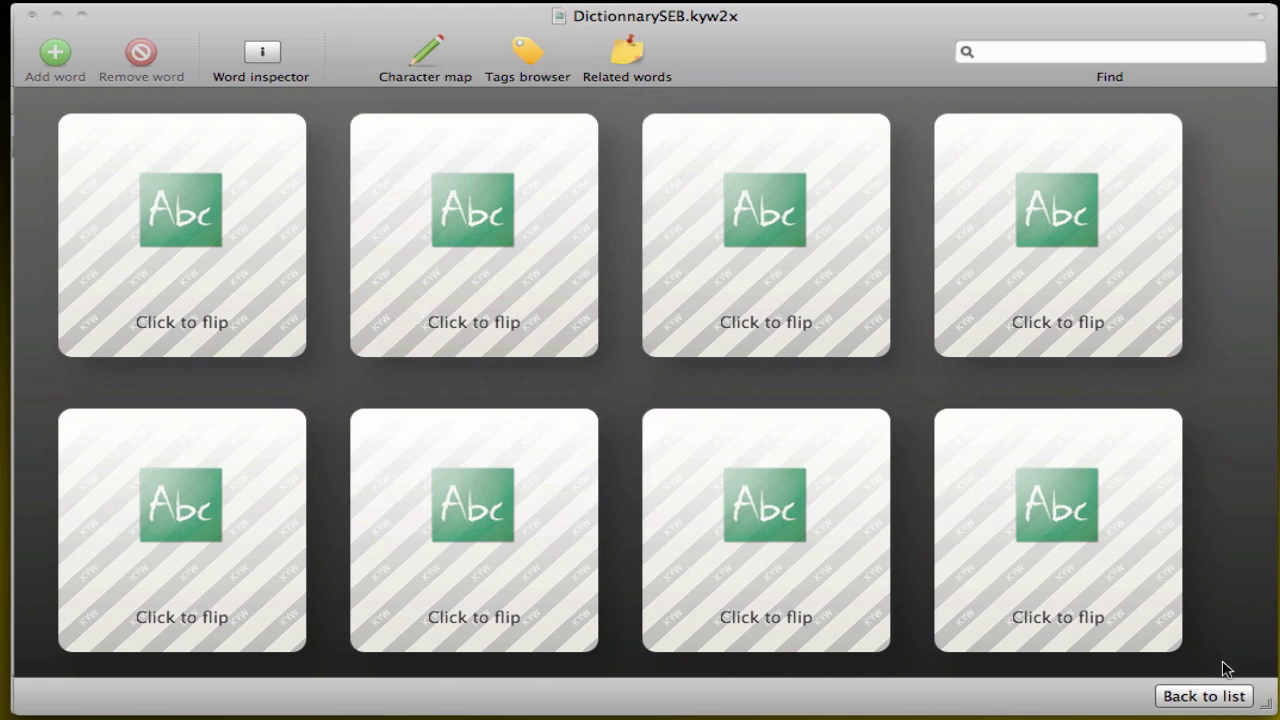
left_click(1230, 694)
left_click(440, 2)
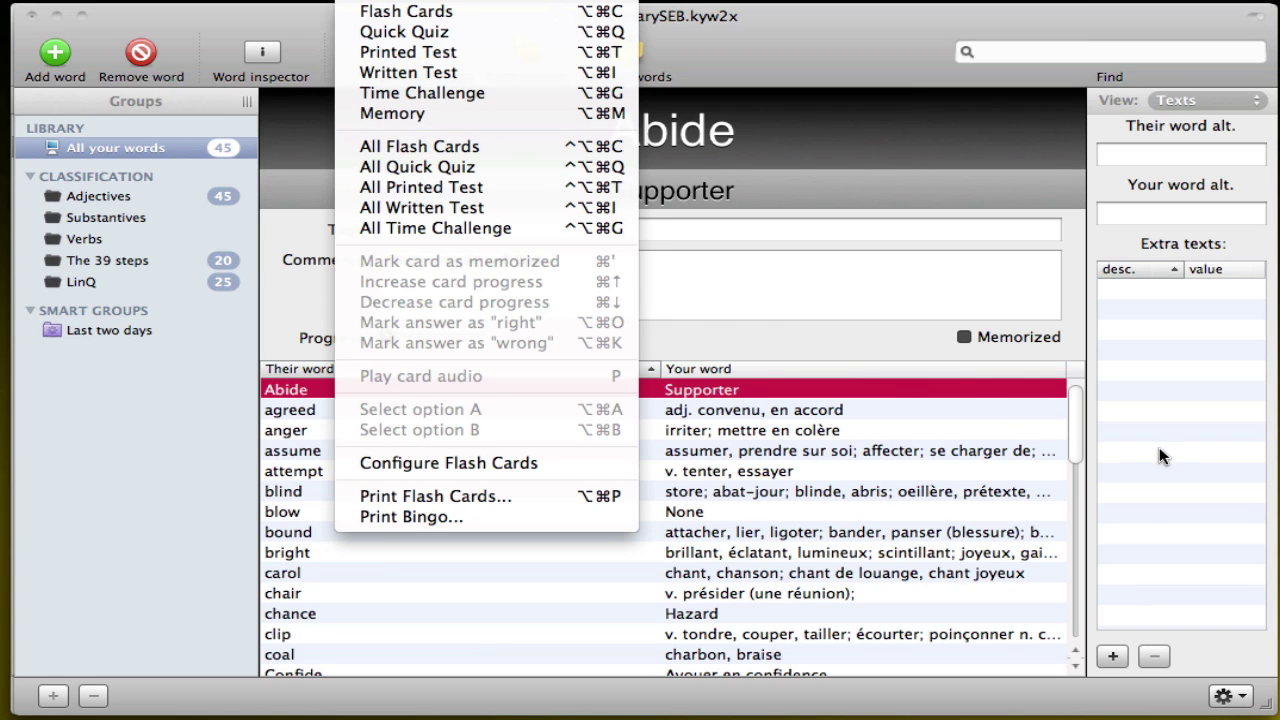
Close the Exercises menu and browse the File and Word menus without running any command.
left_click(1205, 440)
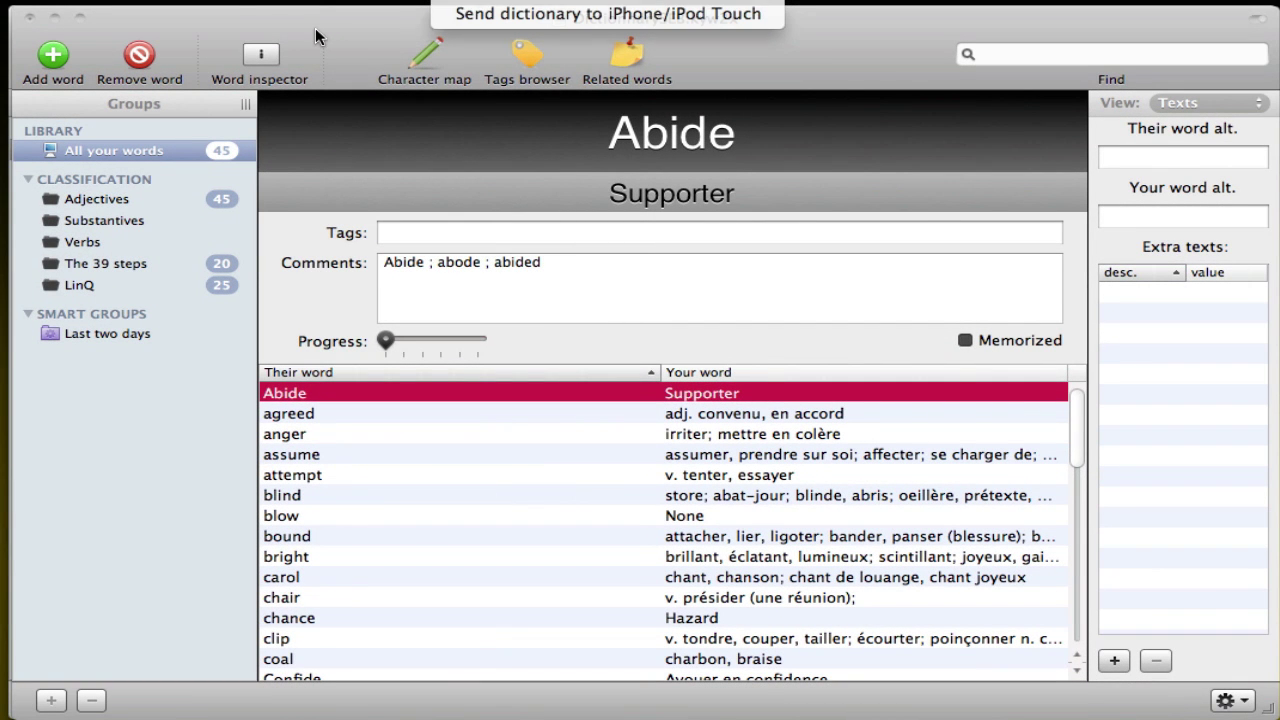
left_click(110, 0)
mouse_move(300, 0)
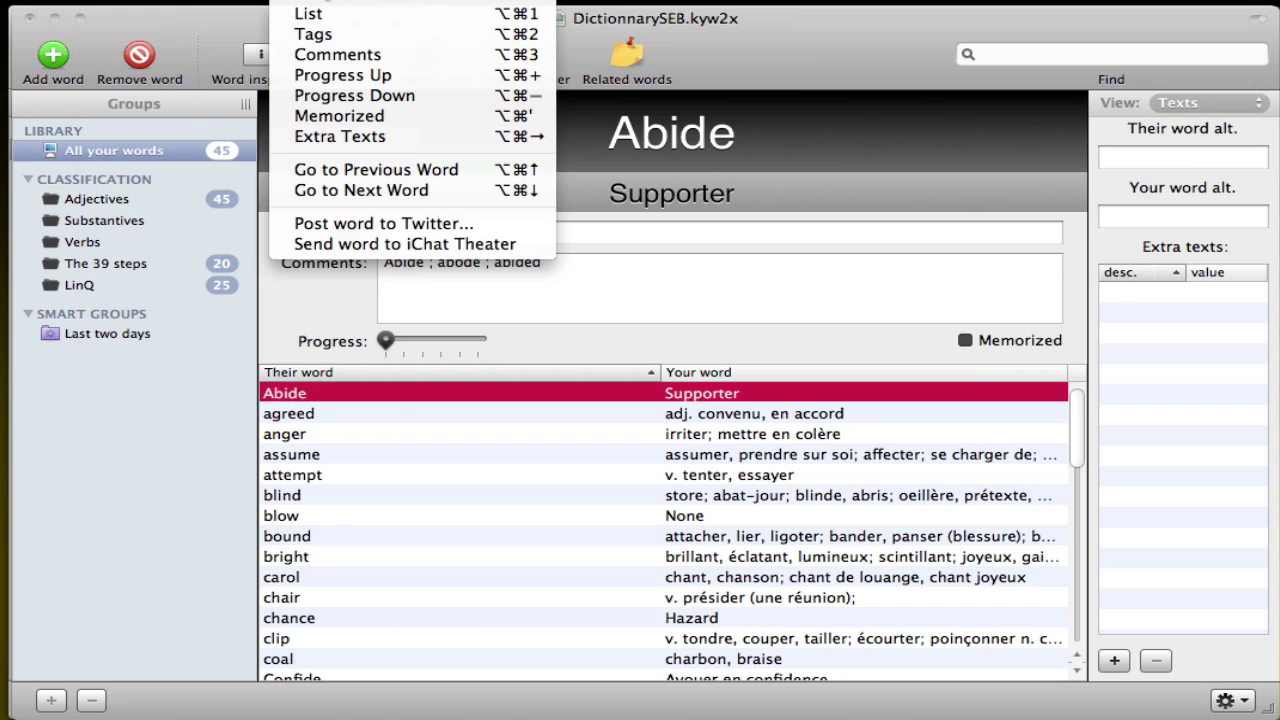
left_click(880, 211)
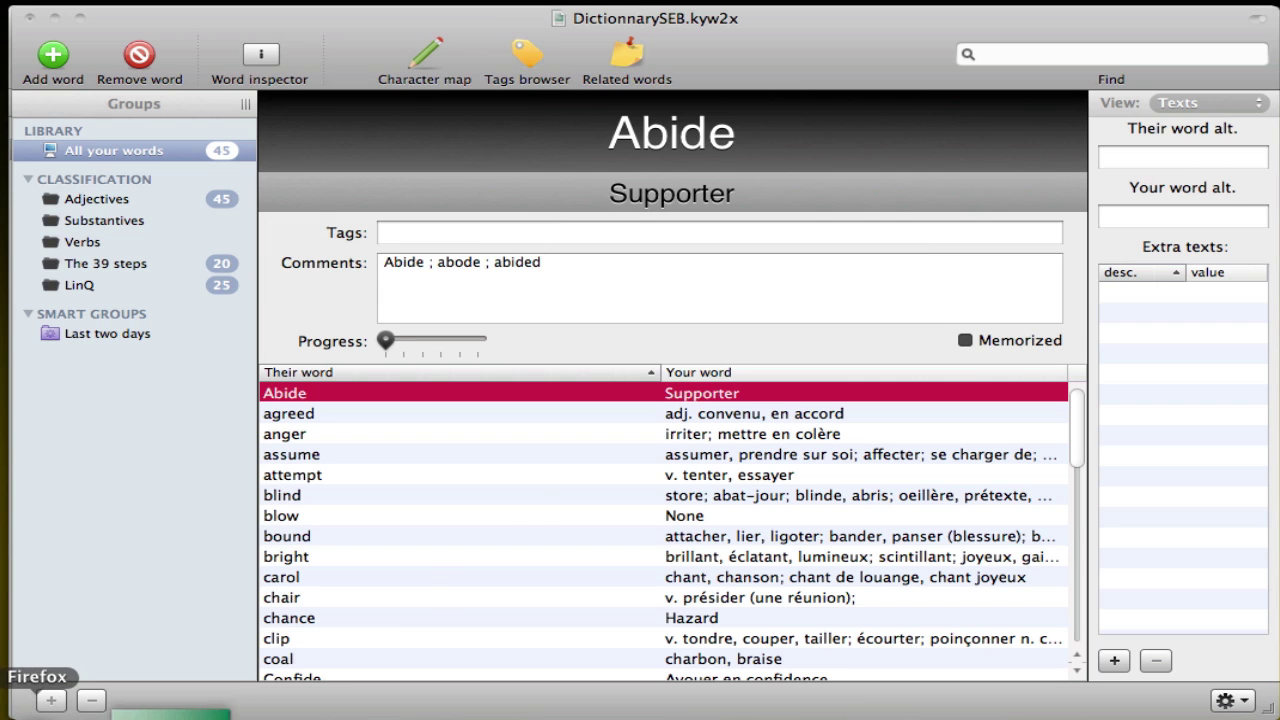
Switch to Firefox's bambooapps Keep Your Word tab and scroll through the app description.
left_click(41, 715)
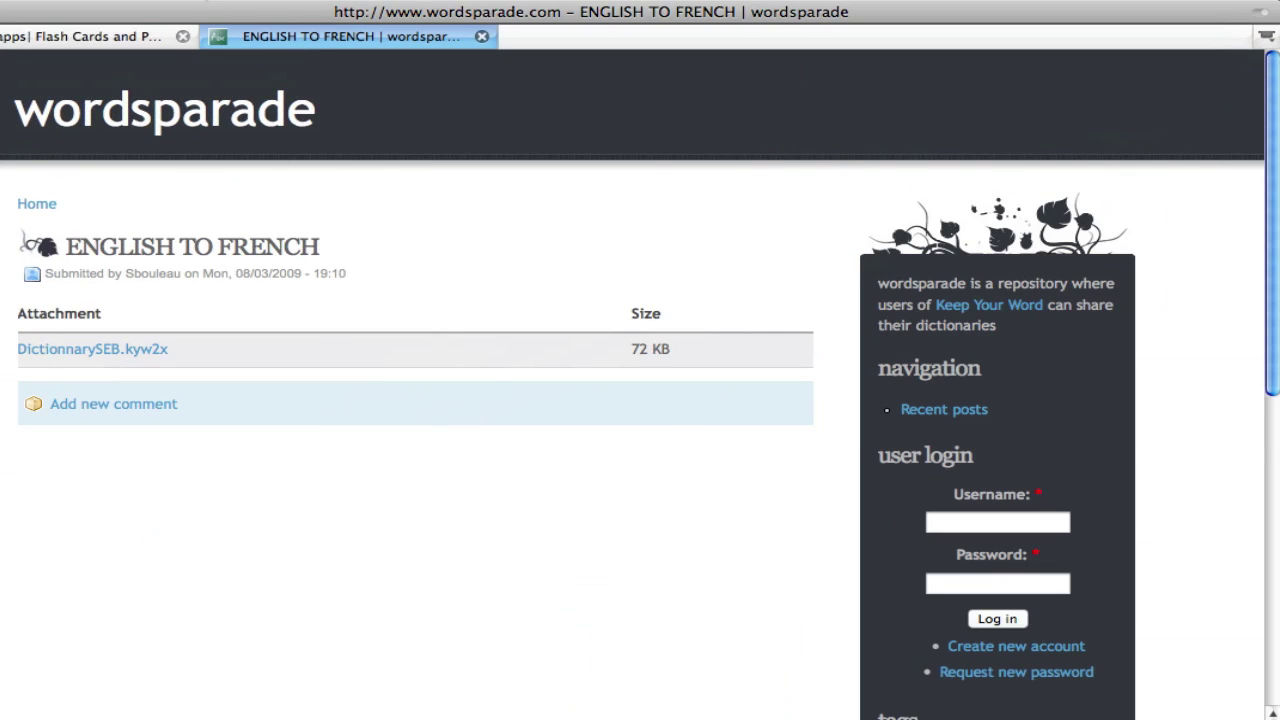
left_click(60, 36)
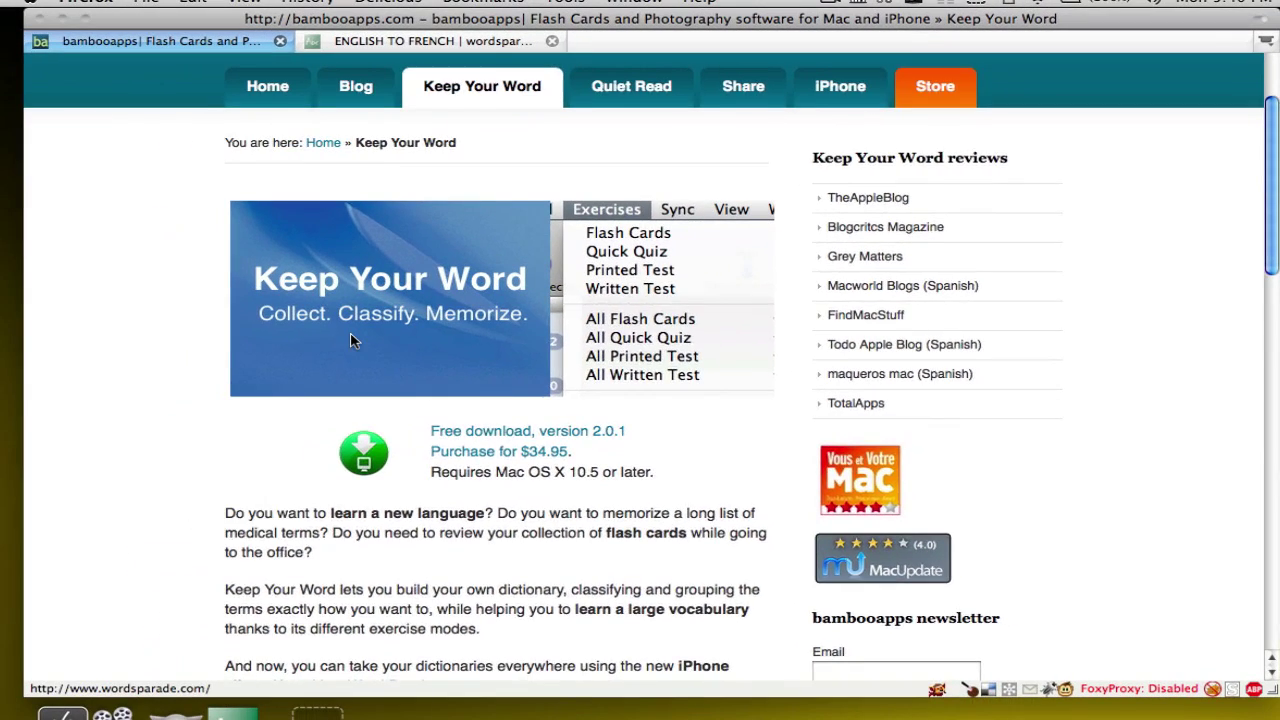
scroll(380, 320, "up", 3)
scroll(420, 400, "down", 10)
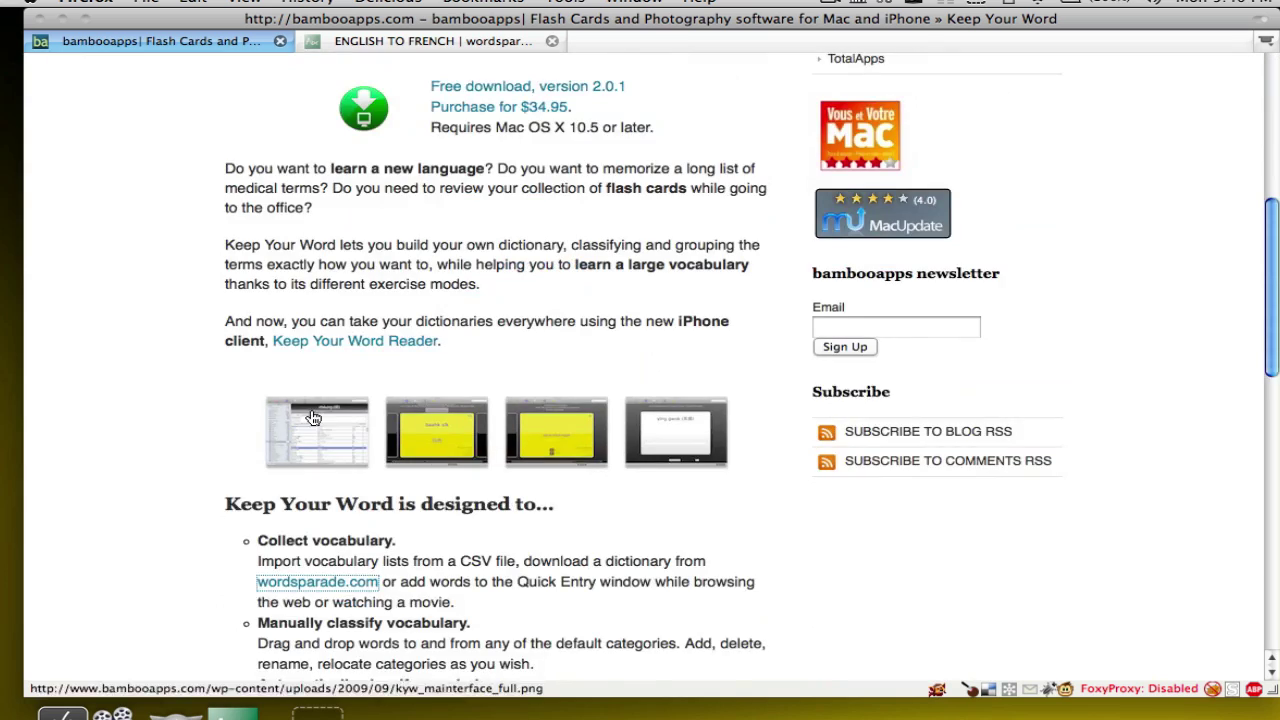
scroll(380, 543, "down", 2)
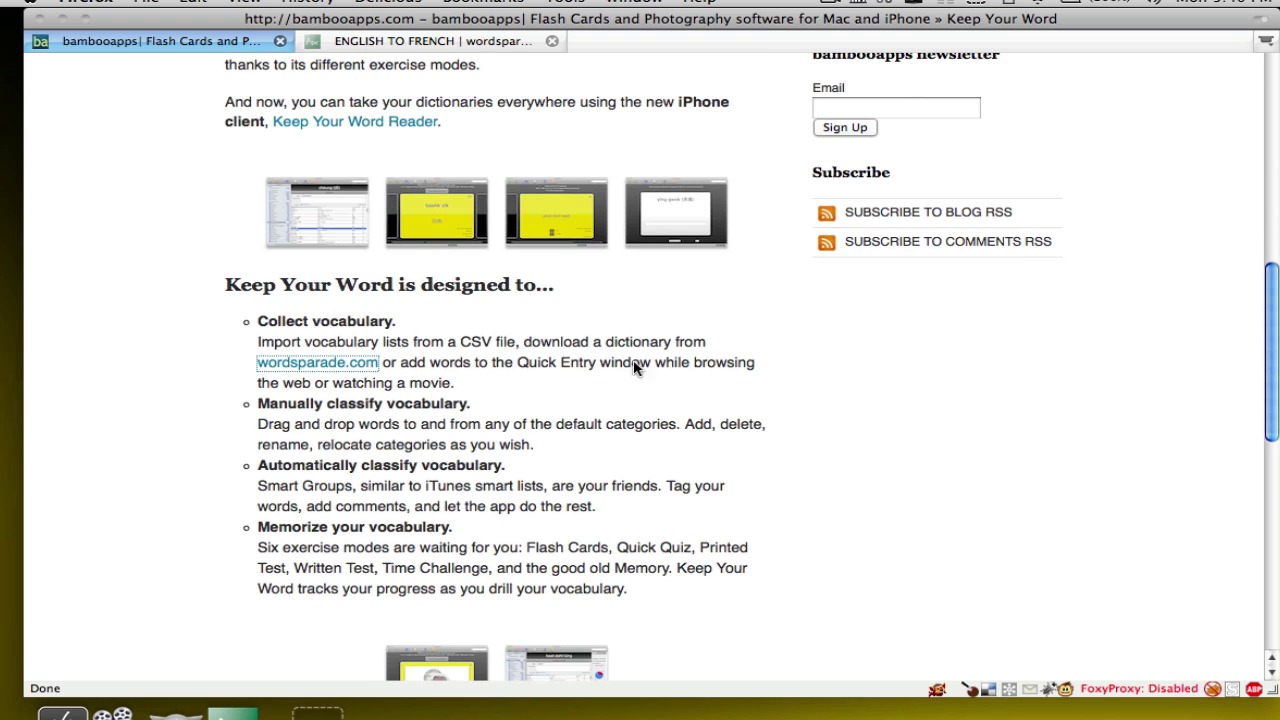
scroll(689, 409, "down", 5)
scroll(697, 448, "up", 8)
scroll(697, 448, "up", 5)
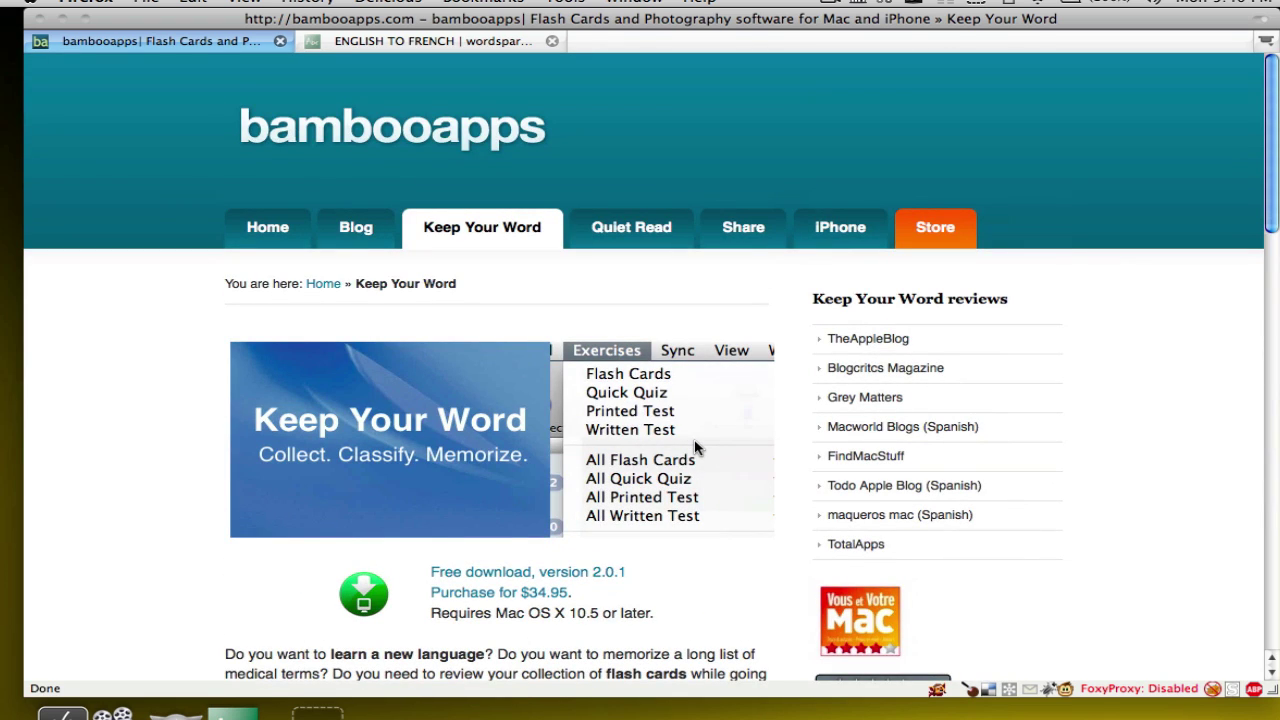